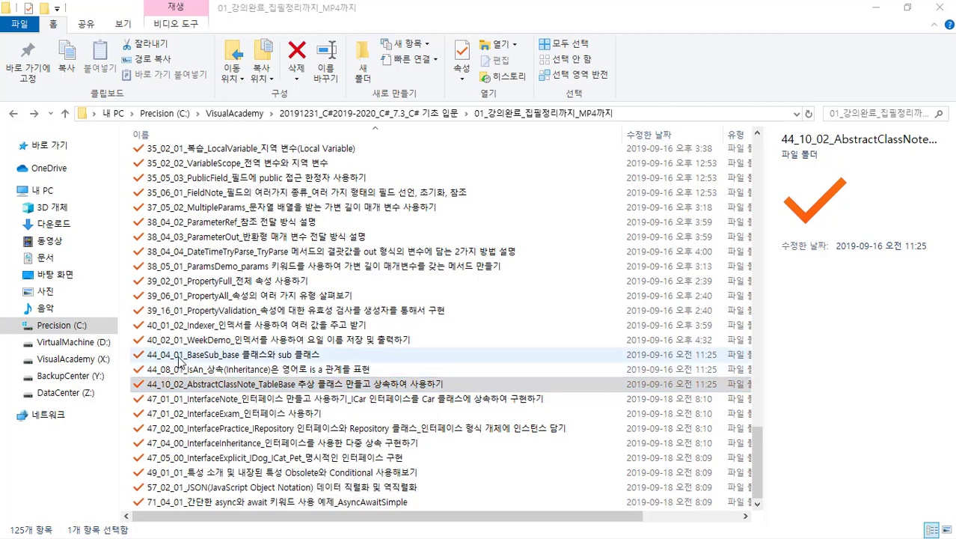
- Rename the AbstractClassNote_TableBase folder so its leading chapter number is 45, copying the full new name
shift+click(180, 356)
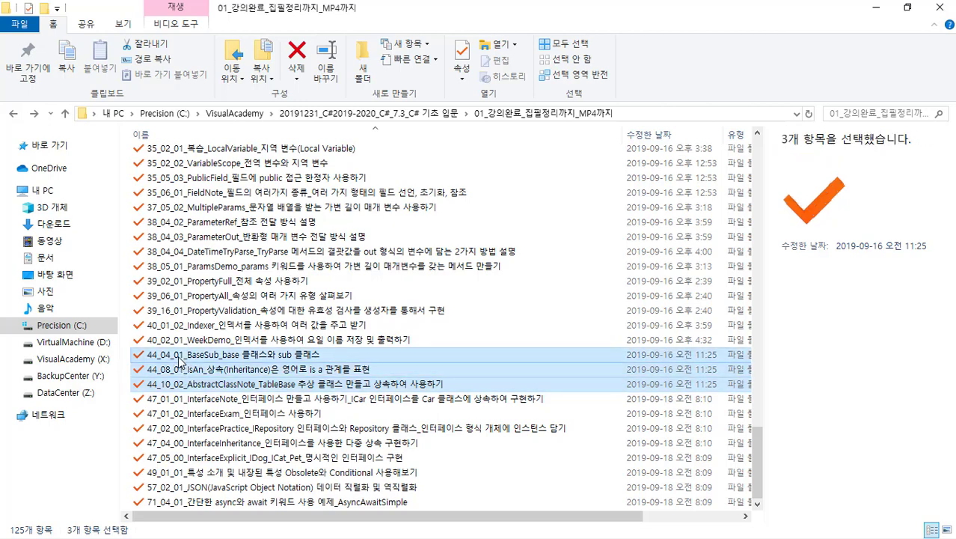
click(486, 384)
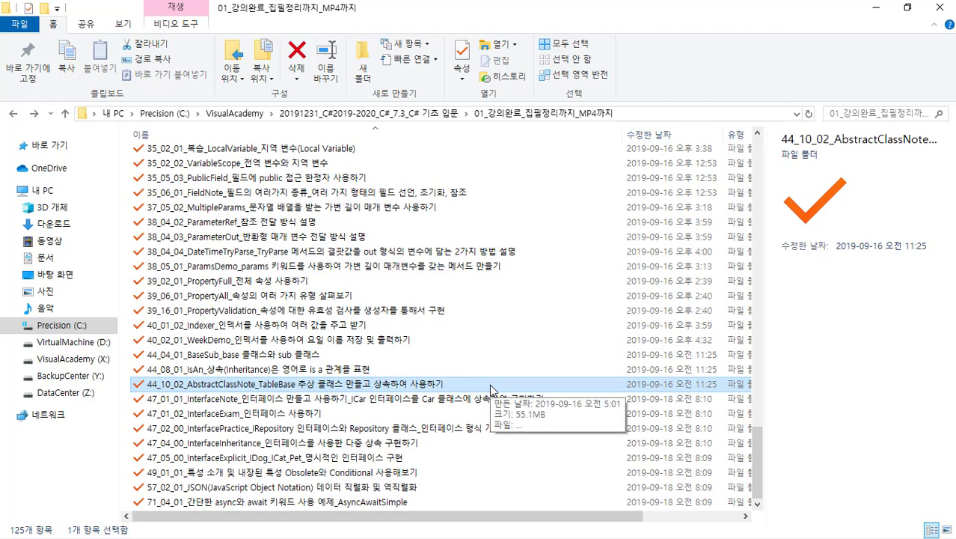
key(F2)
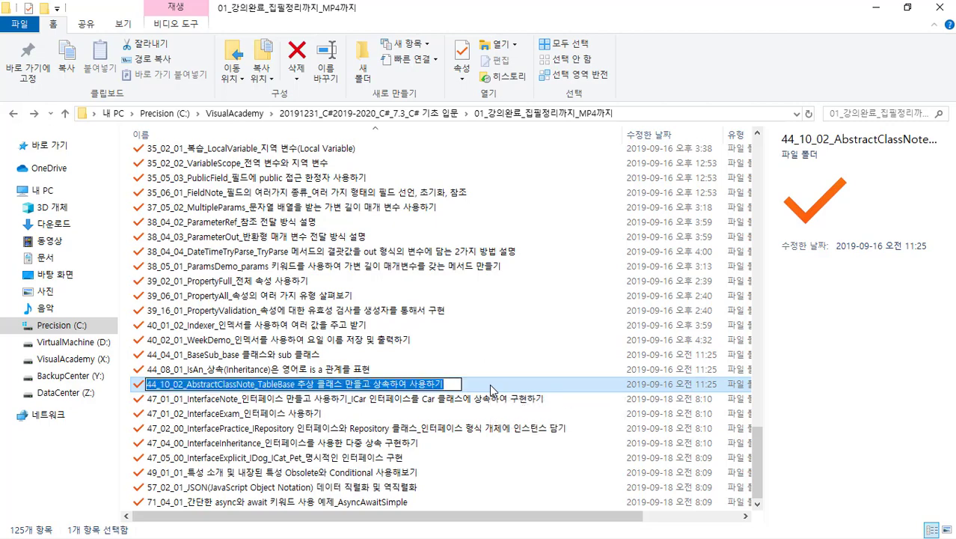
key(Home)
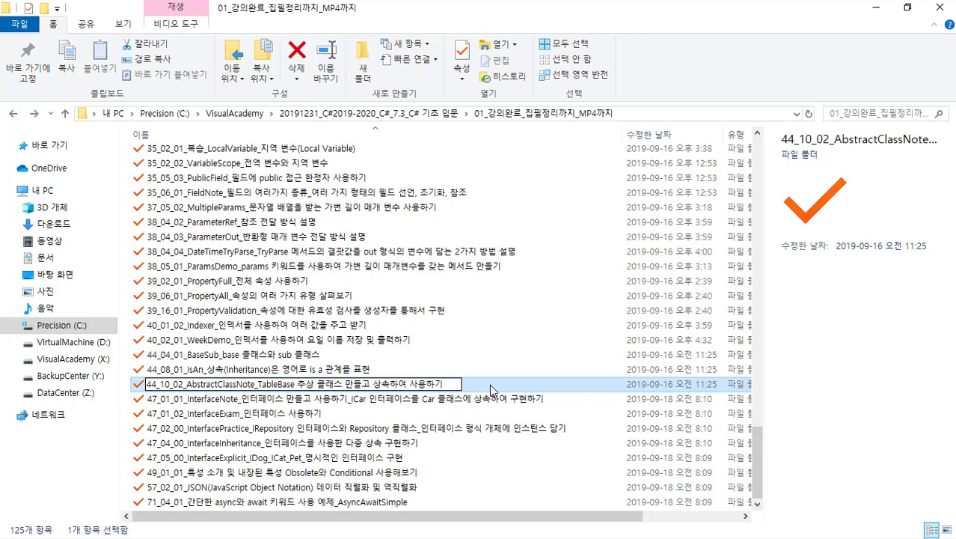
key(shift+Right)
key(shift+Right)
text(5)
key(ctrl+a)
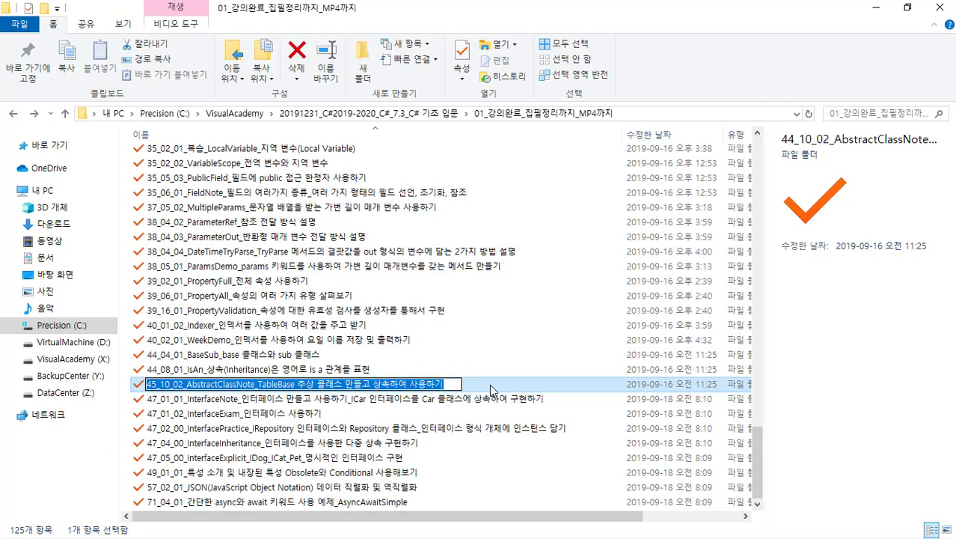
key(Return)
- Rename all three files inside the AbstractClassNote_TableBase folder to 45_10_02_AbstractClassNote_TableBase 추상 클래스 만들고 상속하여 사용하기, and return to the parent folder
key(Return)
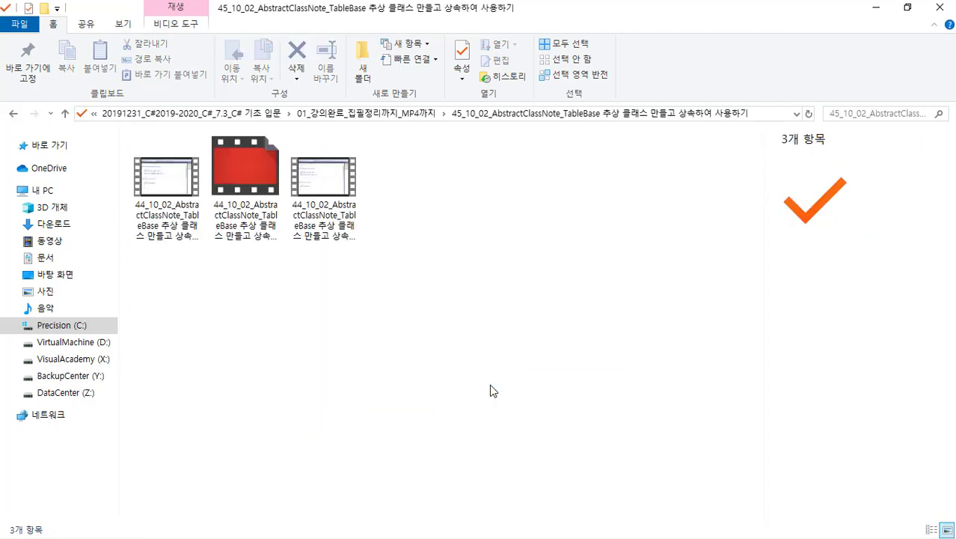
key(Right)
key(Left)
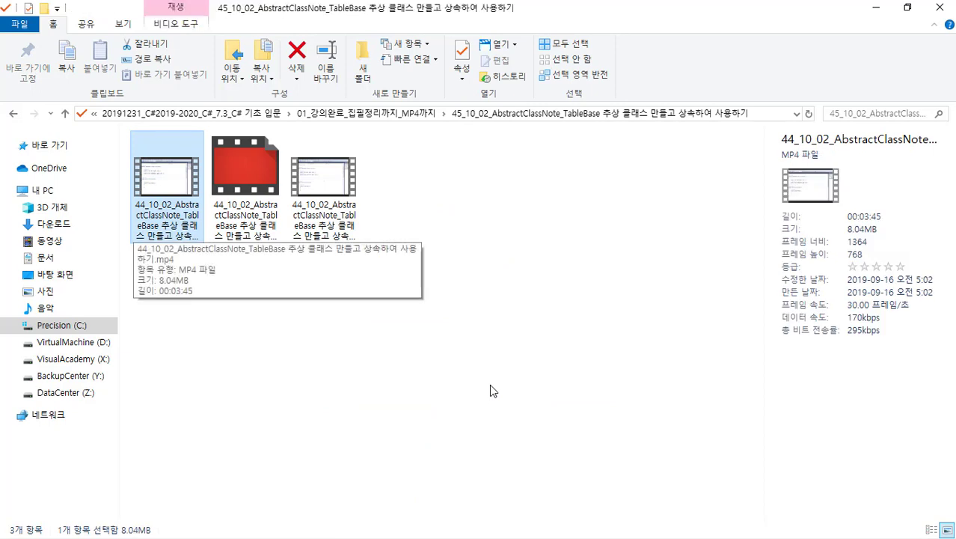
key(ctrl+a)
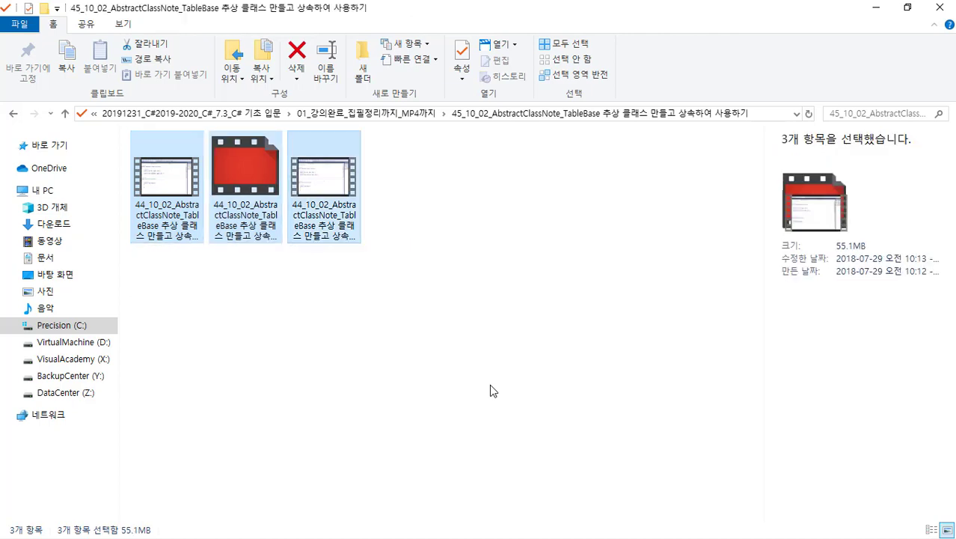
key(F2)
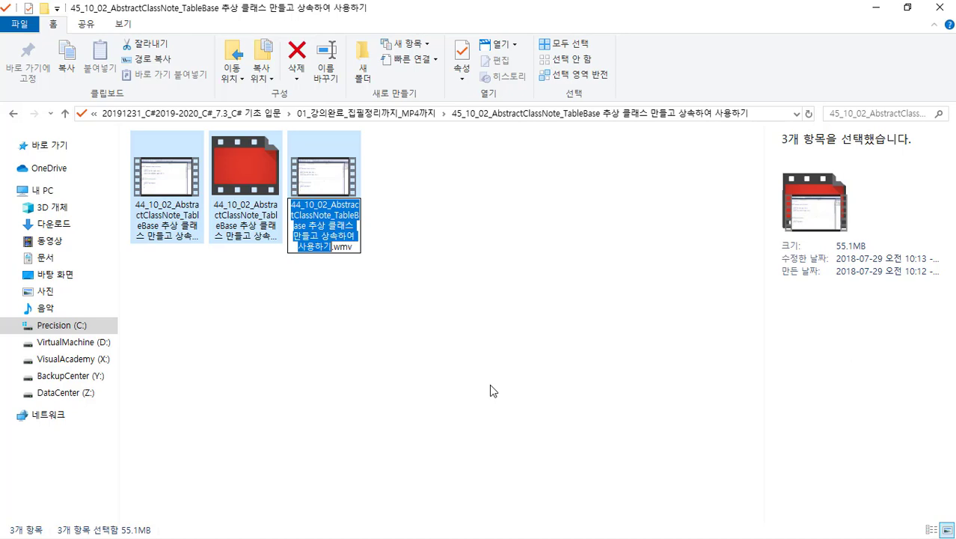
key(Right)
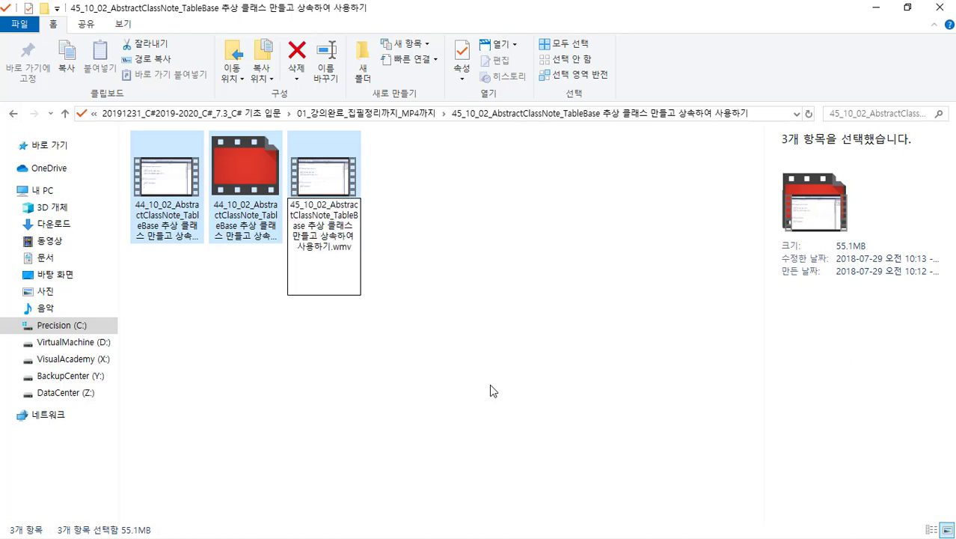
key(Return)
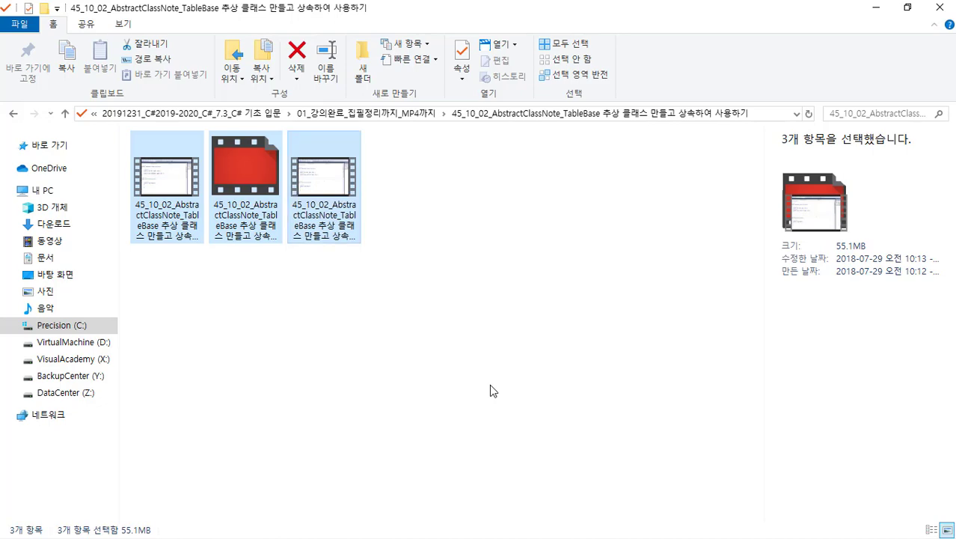
key(BackSpace)
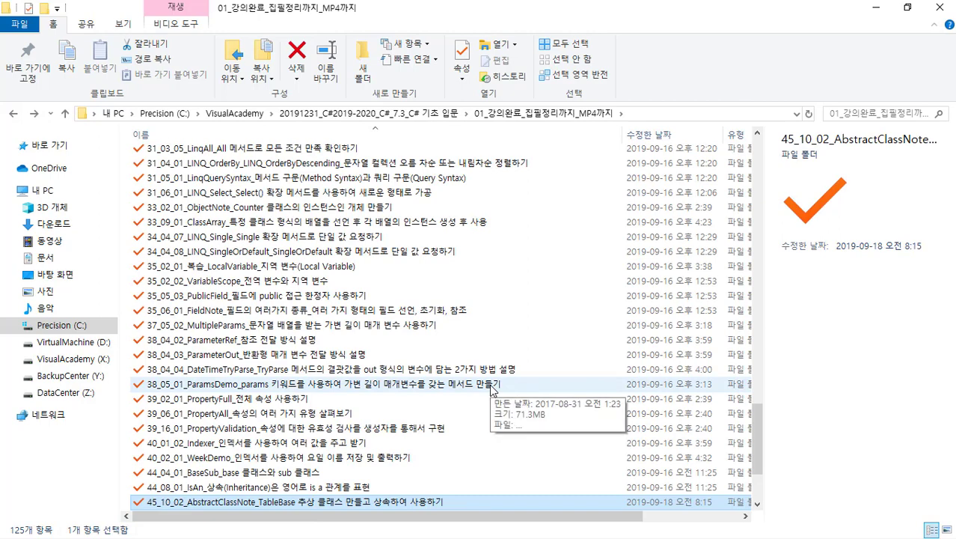
- Rename the IsAn_상속(Inheritance) folder so its leading chapter number is 45, and copy the full new name
key(Up)
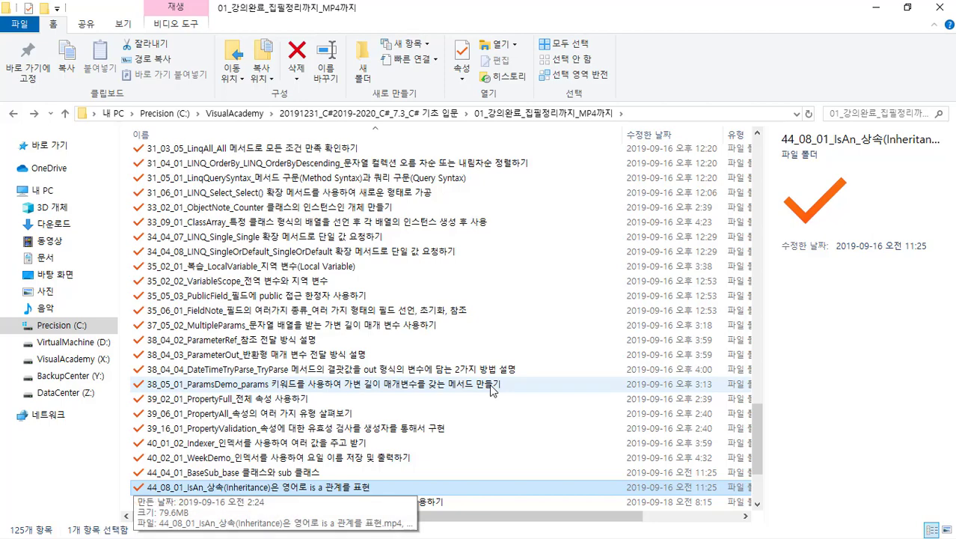
scroll(489, 384, down, 3)
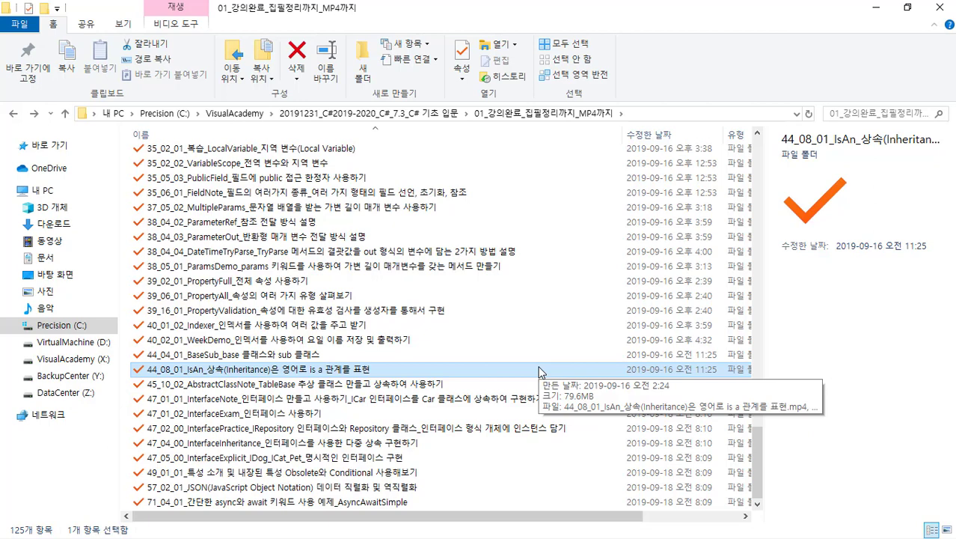
key(F2)
key(Home)
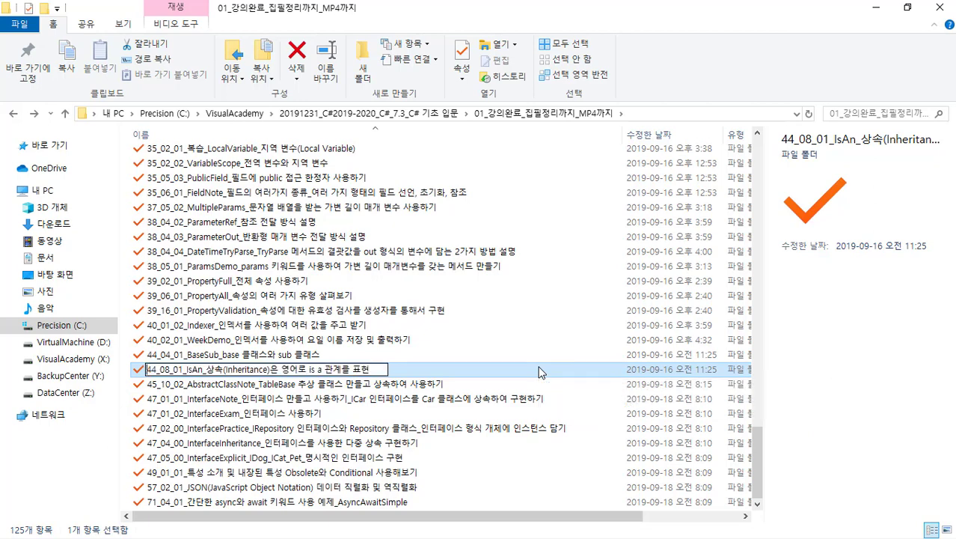
key(shift+Right)
key(shift+Right)
text(45)
key(ctrl+a)
key(ctrl+c)
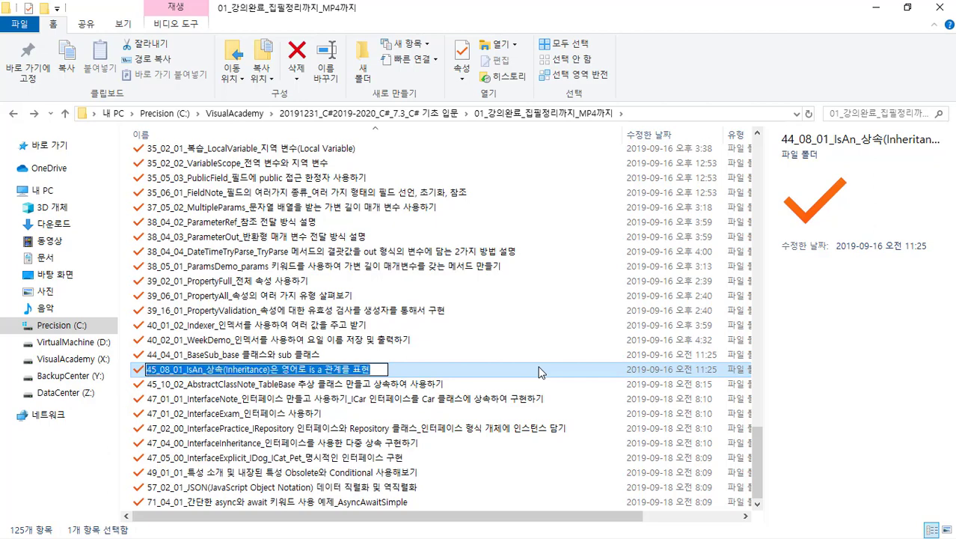
key(Return)
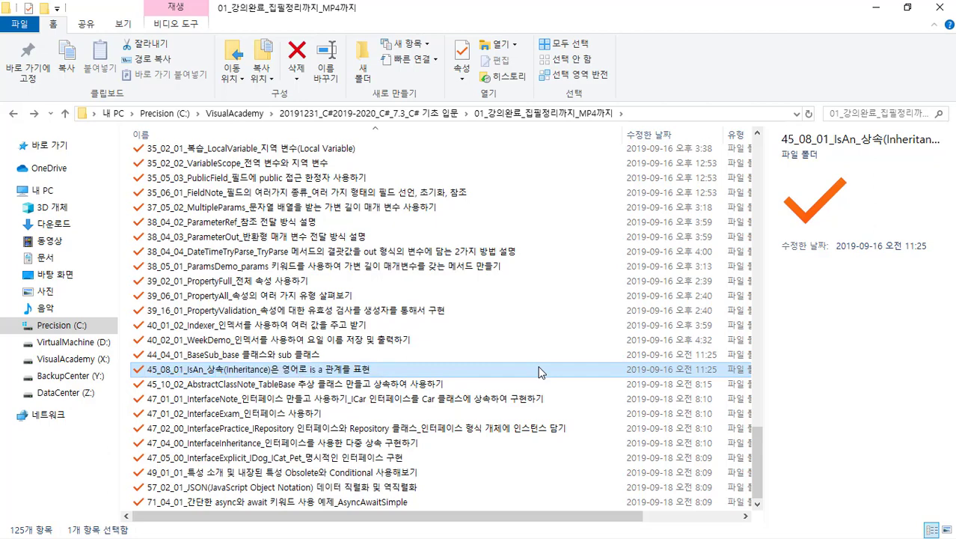
- Rename all three files inside the IsAn folder to 45_08_01_IsAn_상속(Inheritance)은 영어로 is a 관계를 표현, and return to the parent folder
key(Return)
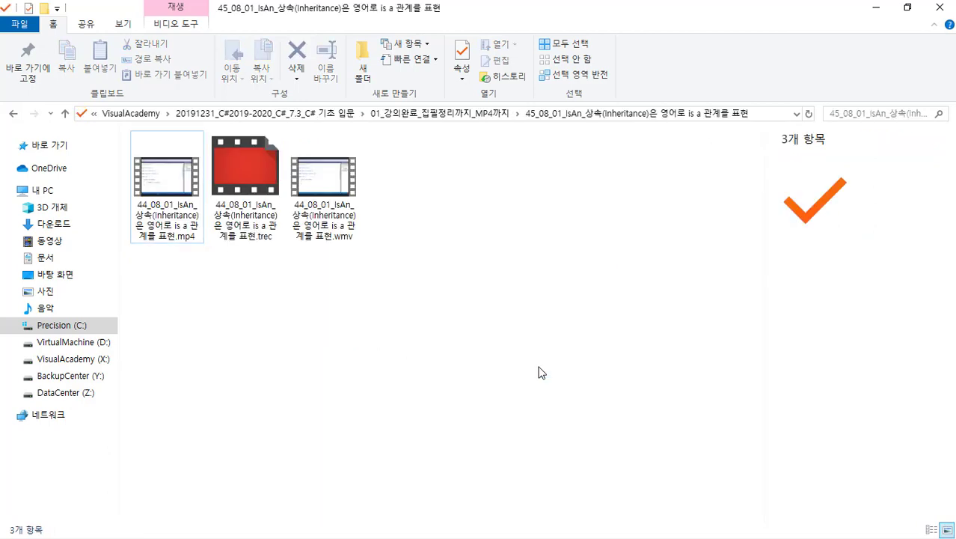
key(ctrl+a)
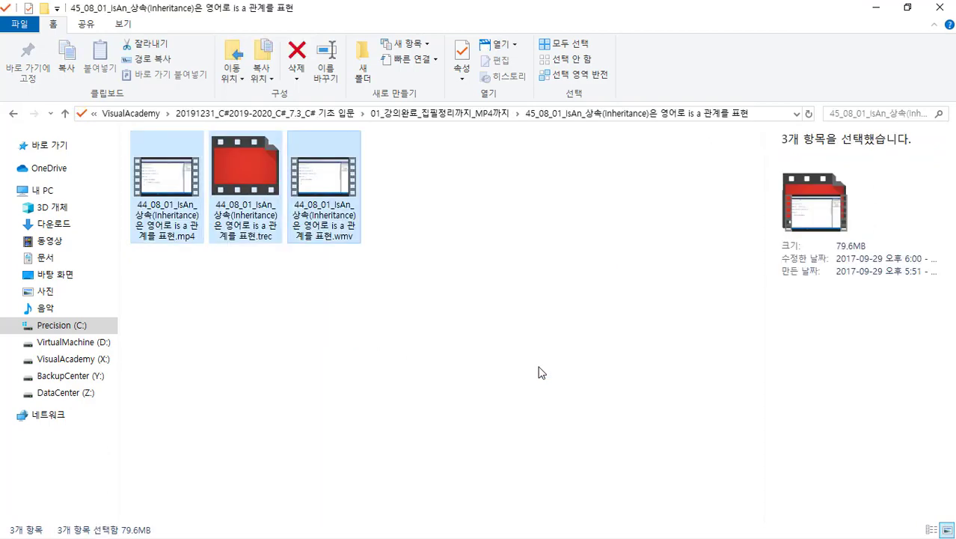
key(F2)
key(ctrl+v)
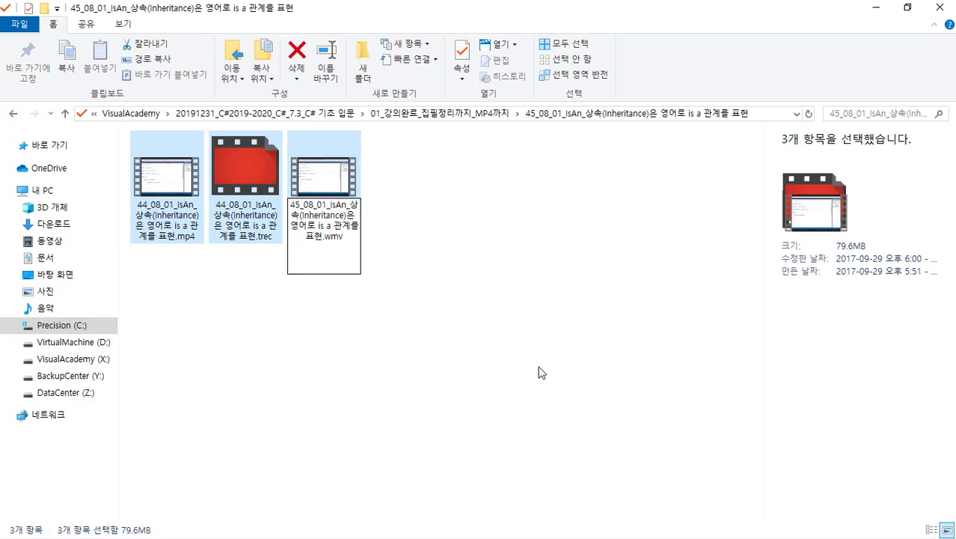
key(Return)
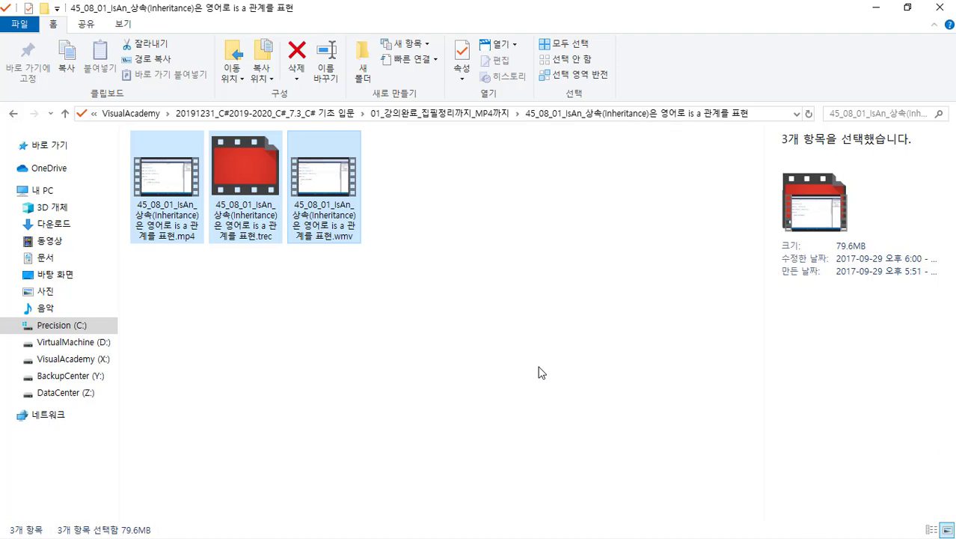
key(BackSpace)
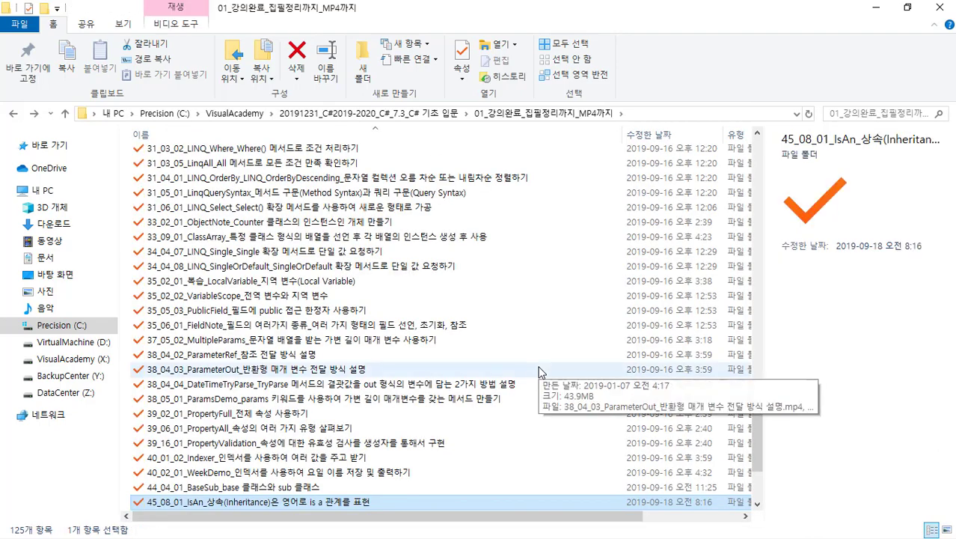
key(Up)
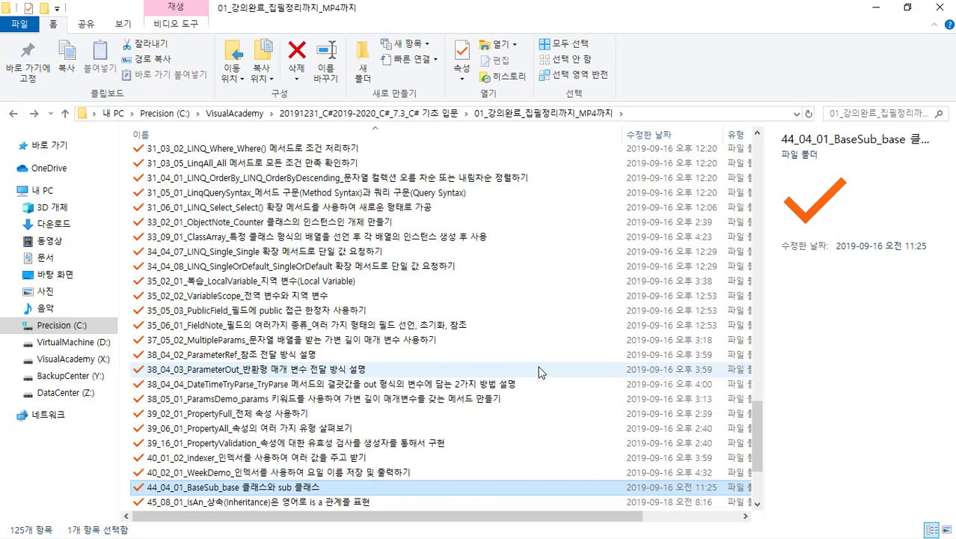
text(05)
key(Page_Down)
key(Page_Down)
key(Page_Down)
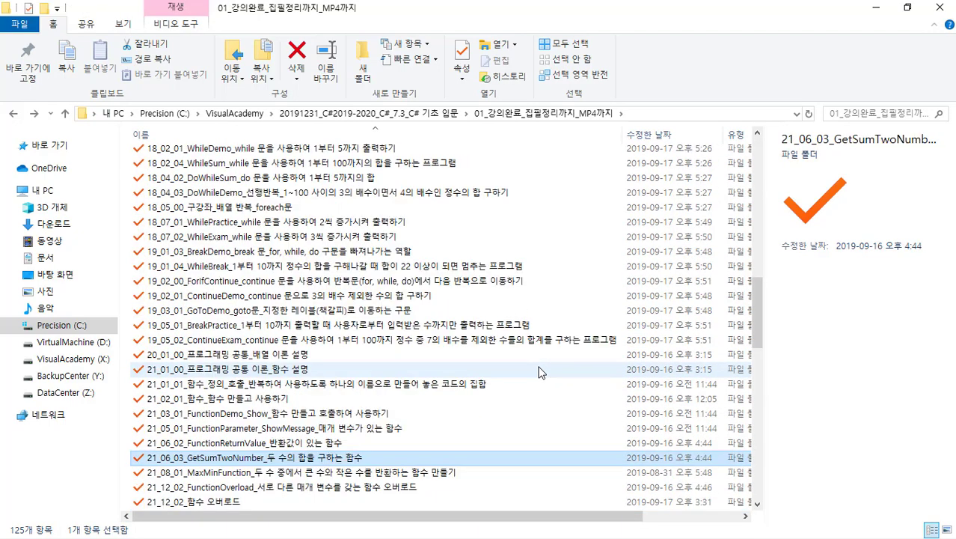
text(40)
key(Down)
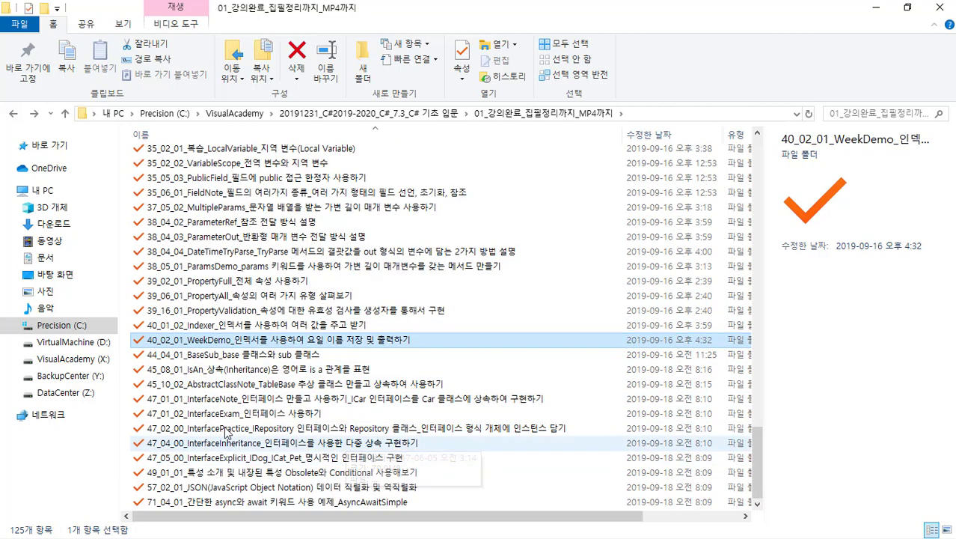
- Rename the BaseSub_base 클래스와 sub 클래스 folder so its leading chapter number is 45, copying the full new name
click(417, 358)
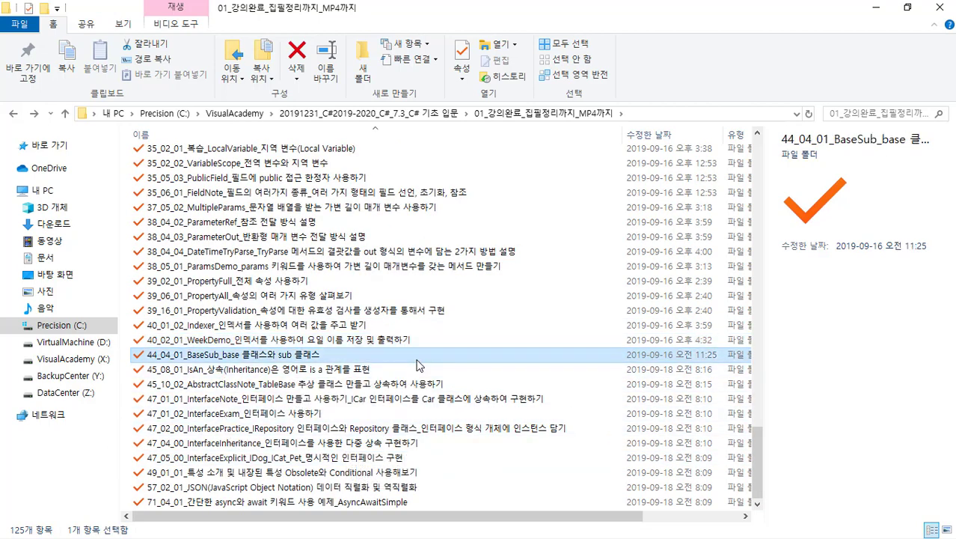
key(F2)
key(Home)
key(Right)
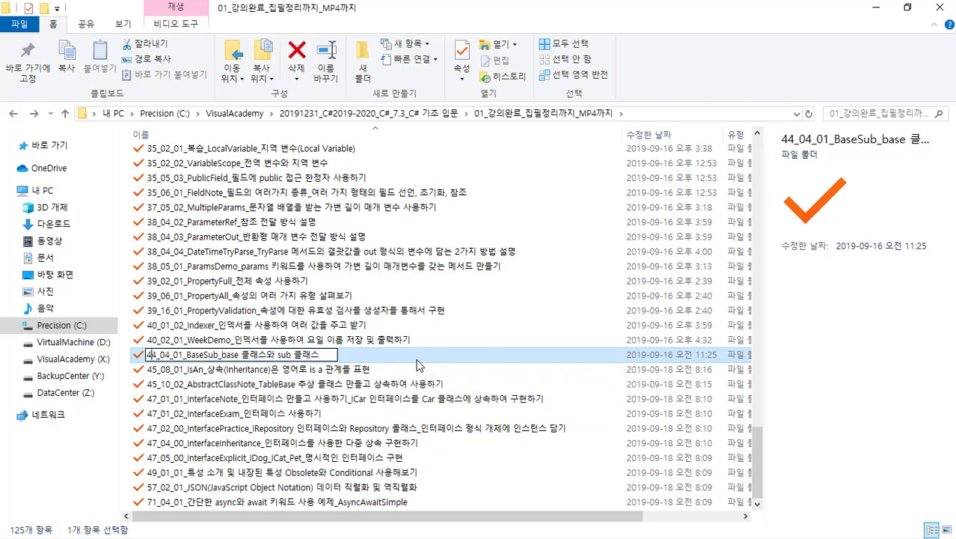
key(shift+Right)
text(5)
key(ctrl+a)
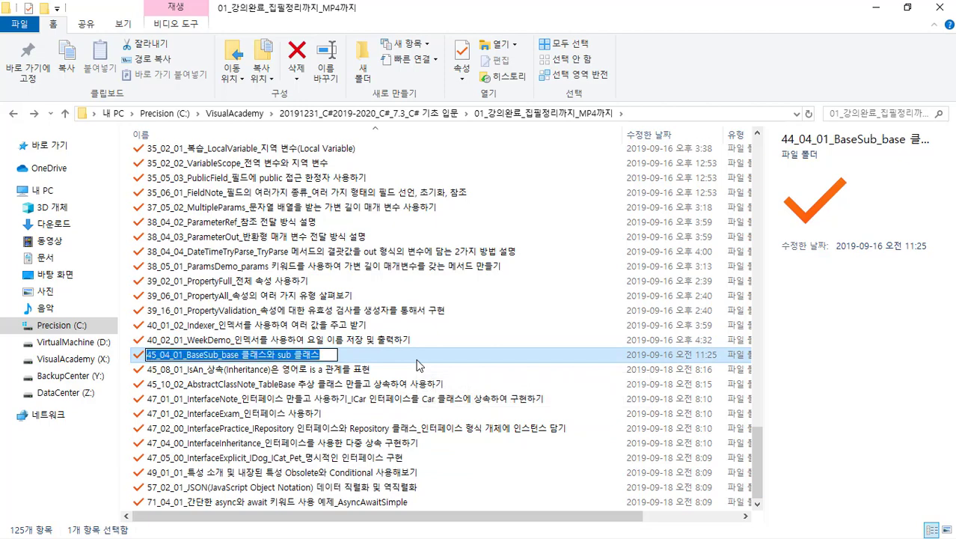
key(Return)
- Rename the mp4, trec and wmv files inside the BaseSub folder to 45_04_01_BaseSub_base 클래스와 sub 클래스, and return to the parent folder
key(Return)
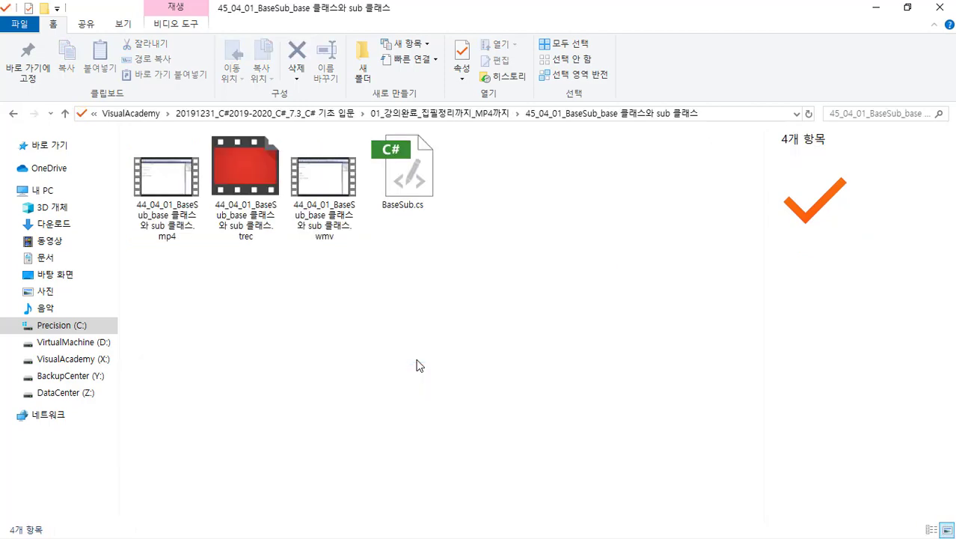
key(shift+End)
key(shift+Left)
key(shift+Left)
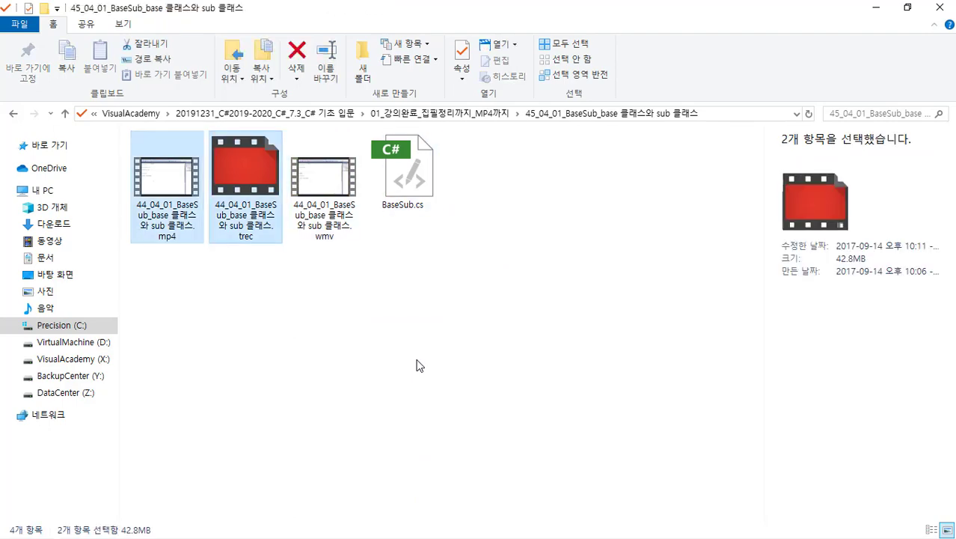
key(shift+Right)
key(F2)
text(45_04_01_BaseSub_base 클래스와 sub 클래스)
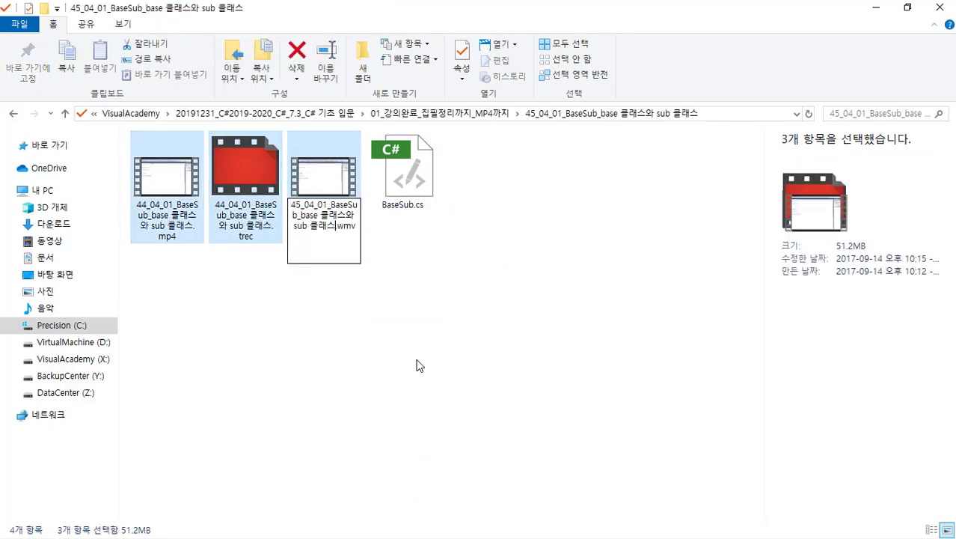
key(Return)
key(alt+Up)
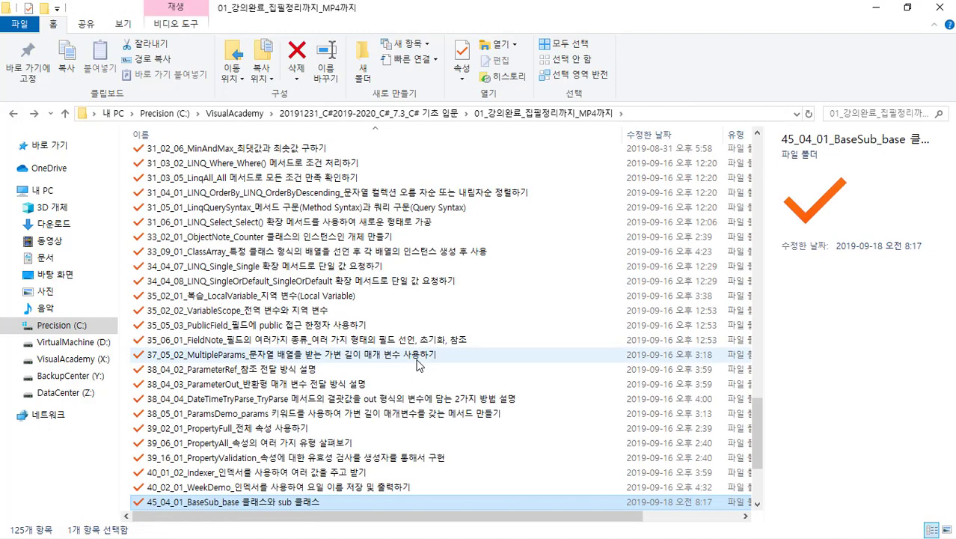
- Rename the WeekDemo_인덱서를 사용하여 요일 이름 저장 및 출력하기 folder so its leading chapter number is 41, copying the full new name
key(Up)
key(F2)
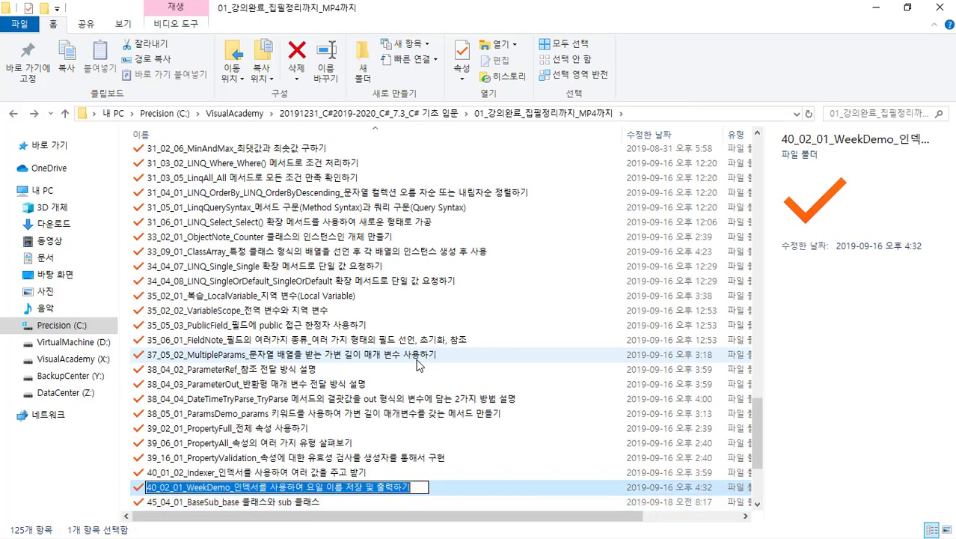
key(Home)
key(shift+Right)
key(shift+Right)
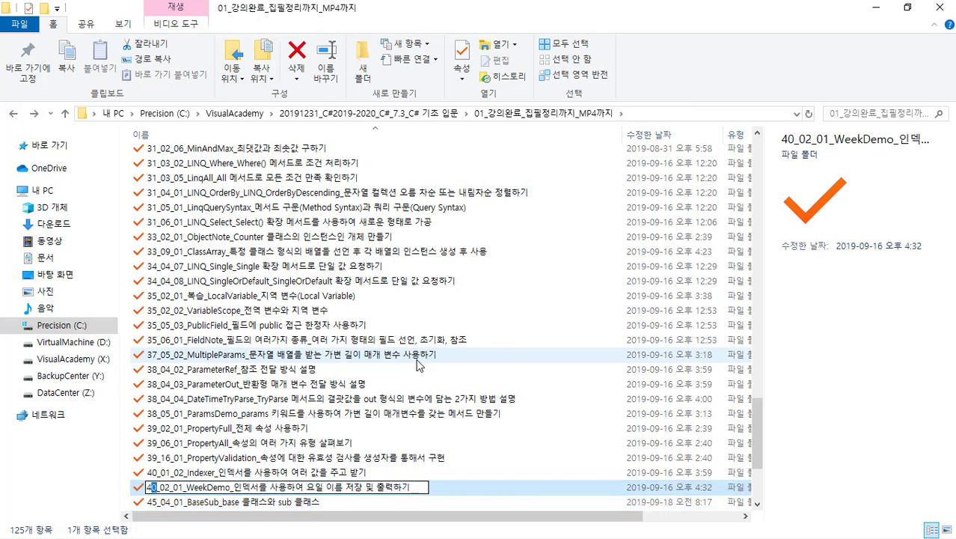
text(41)
key(ctrl+a)
key(ctrl+c)
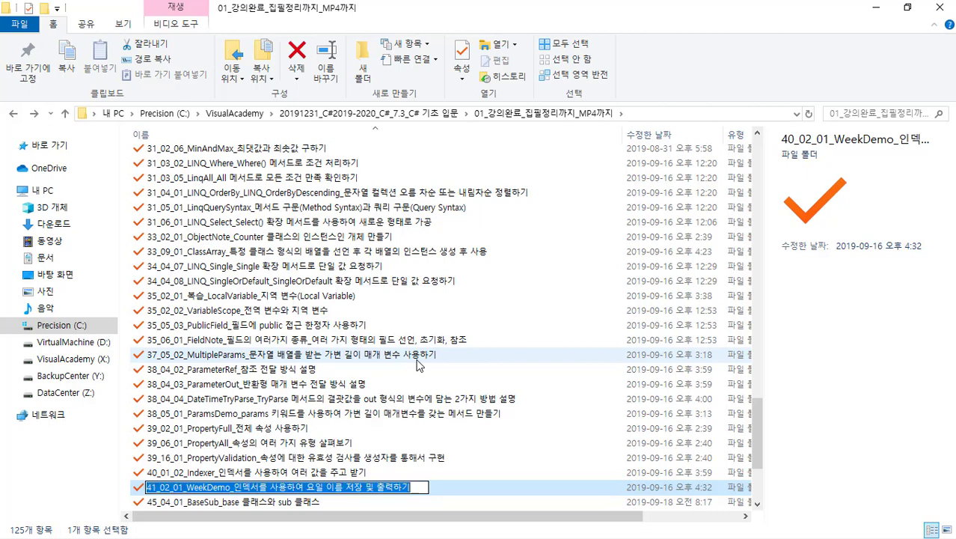
key(Return)
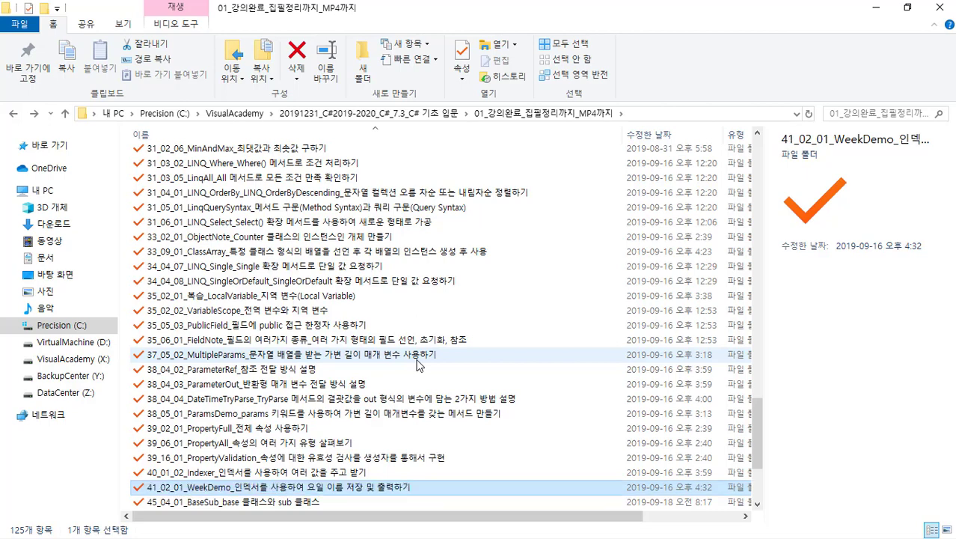
- Rename both video files inside the WeekDemo folder to 41_02_01_WeekDemo_인덱서를 사용하여 요일 이름 저장 및 출력하기, and return to the parent folder
key(Return)
key(ctrl+a)
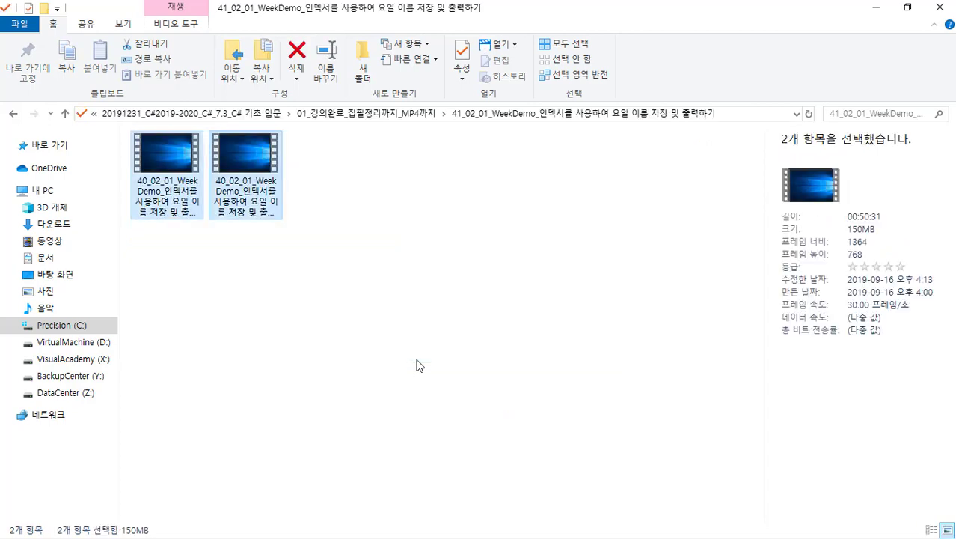
key(F2)
key(ctrl+v)
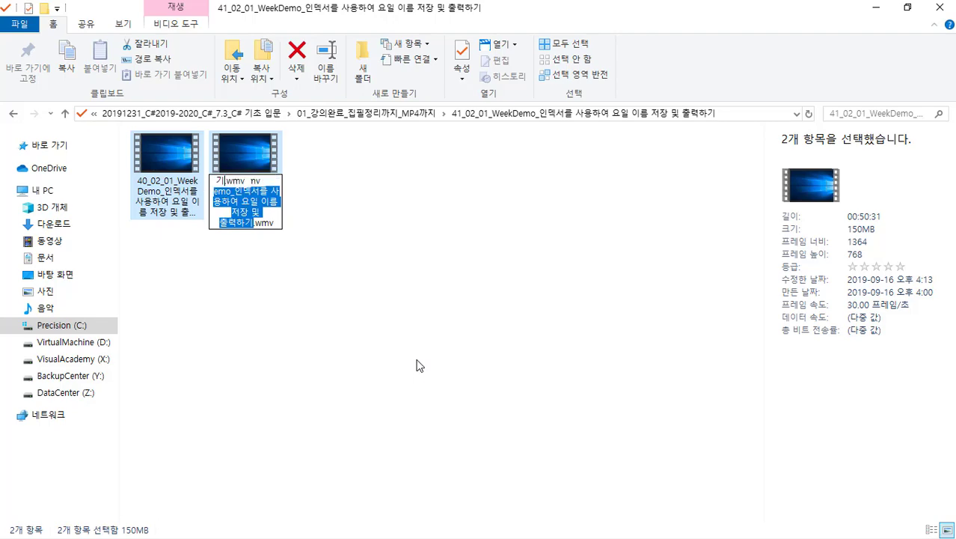
key(Return)
key(alt+Up)
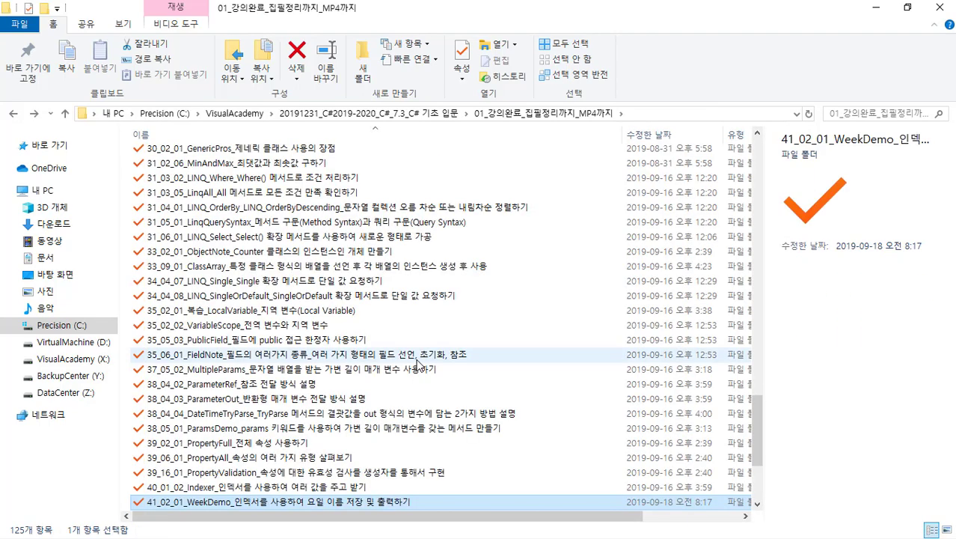
- Rename the Indexer_인덱서를 사용하여 여러 값을 주고 받기 folder so its leading chapter number is 41, copying the full new name
scroll(375, 389, down, 2)
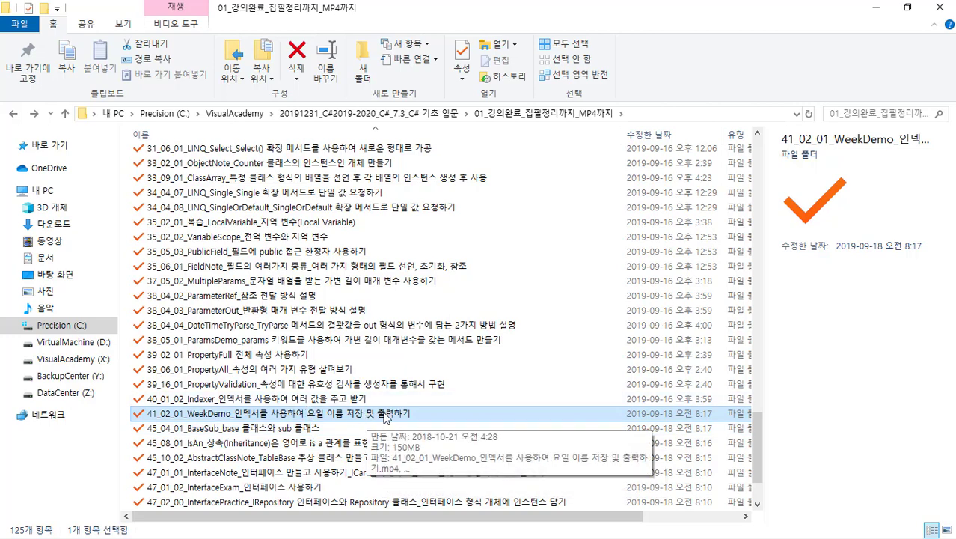
click(453, 399)
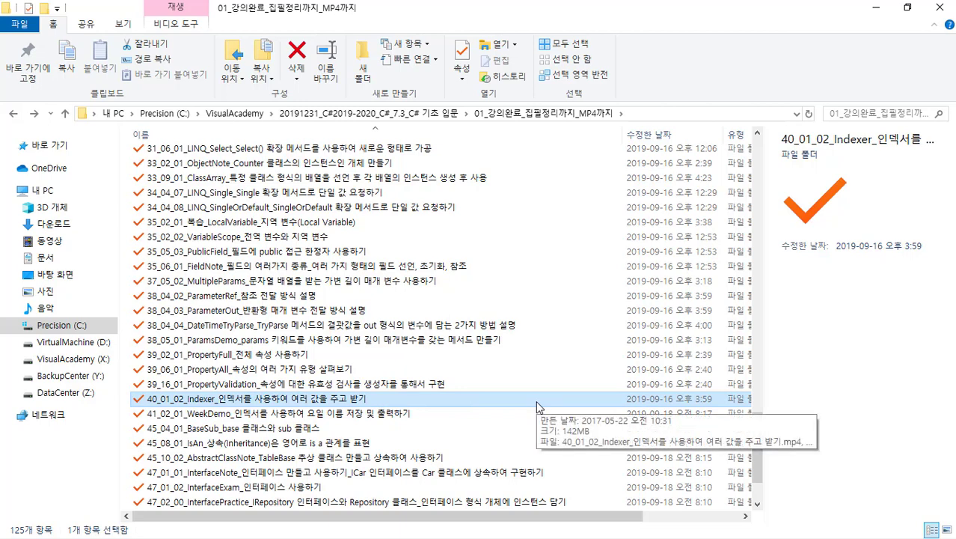
key(Down)
key(Up)
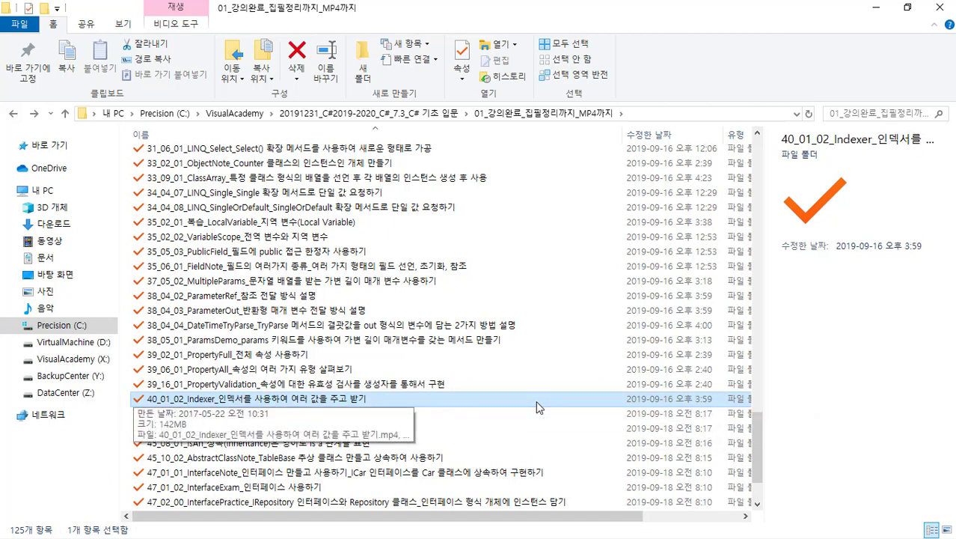
key(F2)
key(Home)
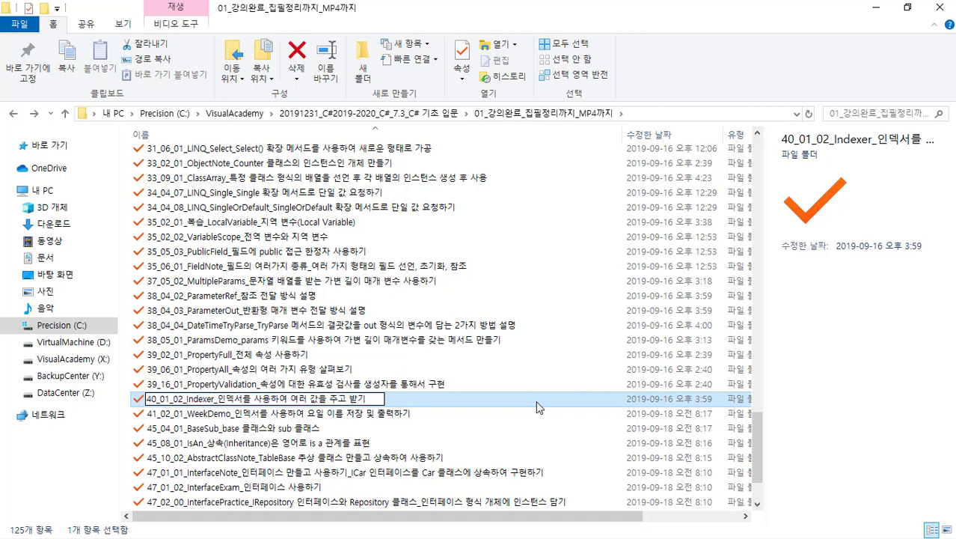
key(shift+Right)
key(shift+Right)
text(41)
key(ctrl+a)
key(ctrl+c)
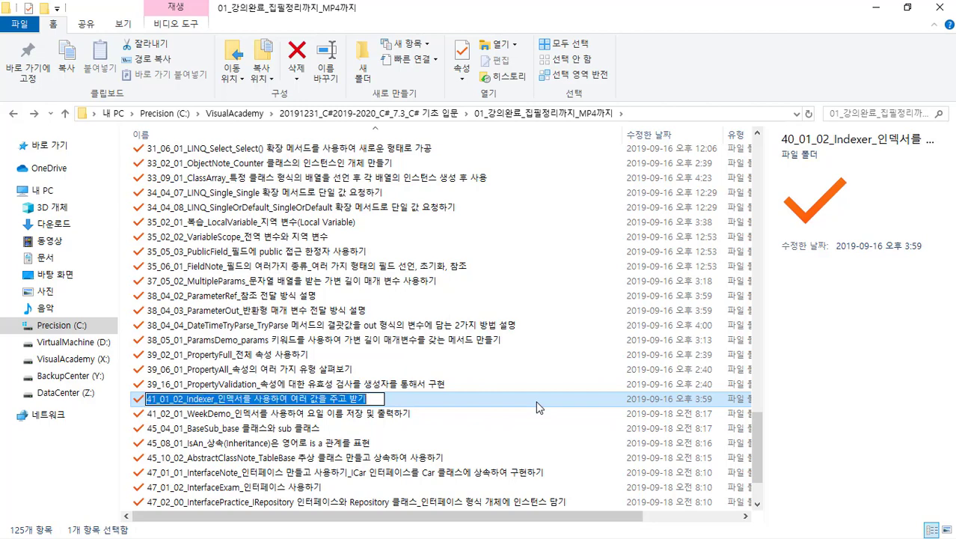
key(Return)
- Rename the mp4, trec and wmv files inside the Indexer folder to 41_01_02_Indexer_인덱서를 사용하여 여러 값을 주고 받기, and return to the parent folder
key(Return)
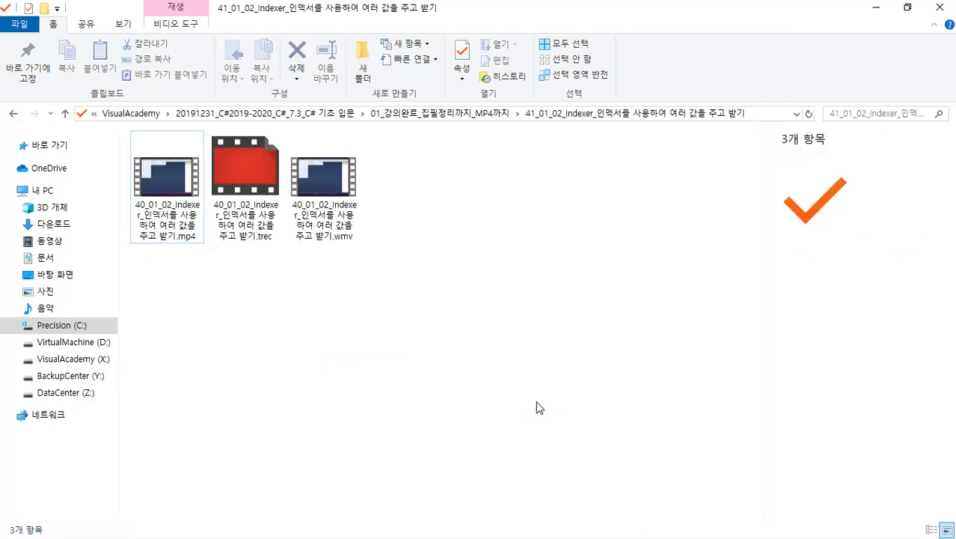
key(ctrl+a)
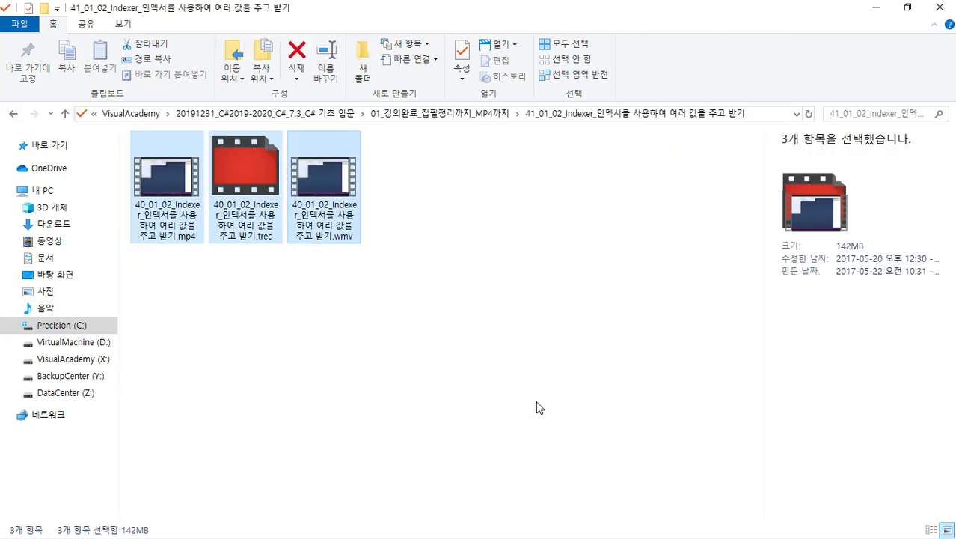
key(F2)
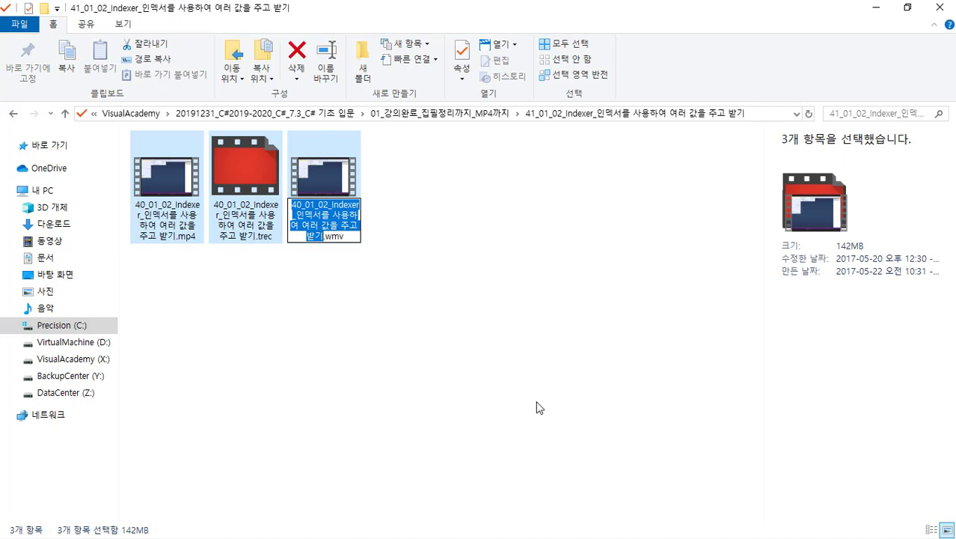
key(ctrl+v)
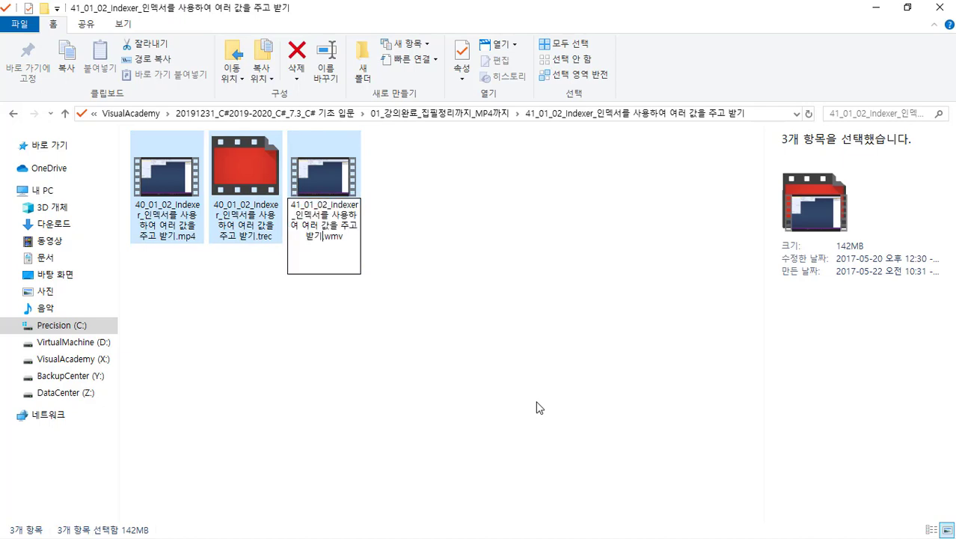
key(Return)
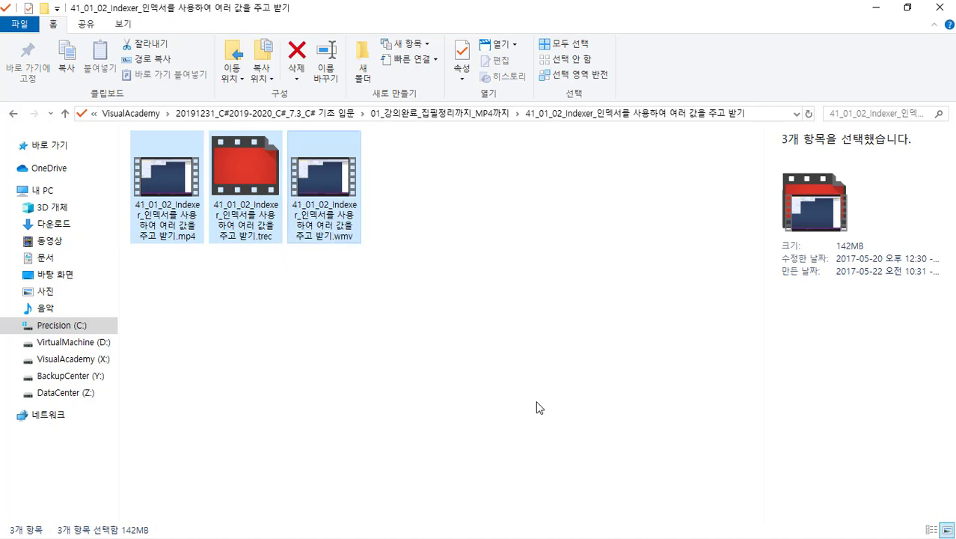
key(BackSpace)
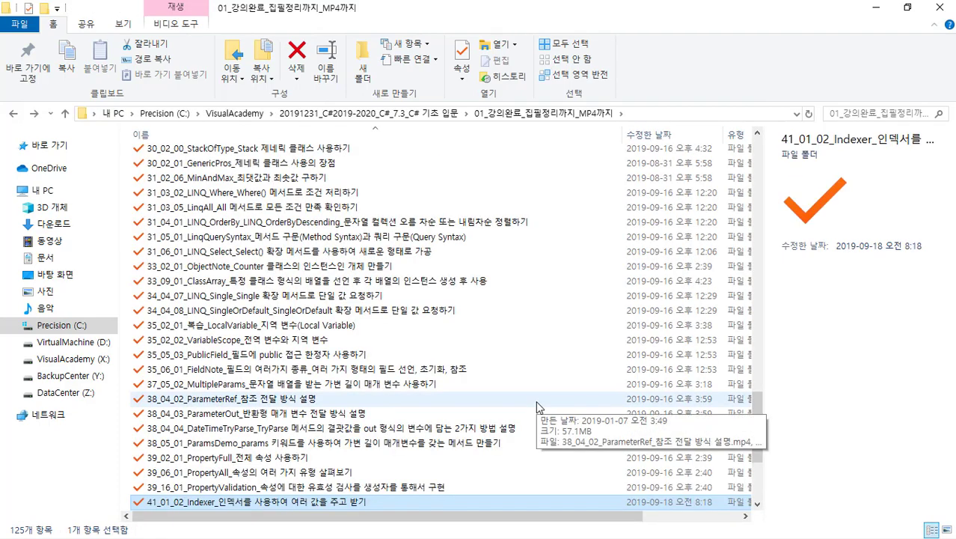
- Rename the PropertyValidation_속성에 대한 유효성 검사를 생성자를 통해서 구현 folder so its leading chapter number is 40, copying the full new name
key(Up)
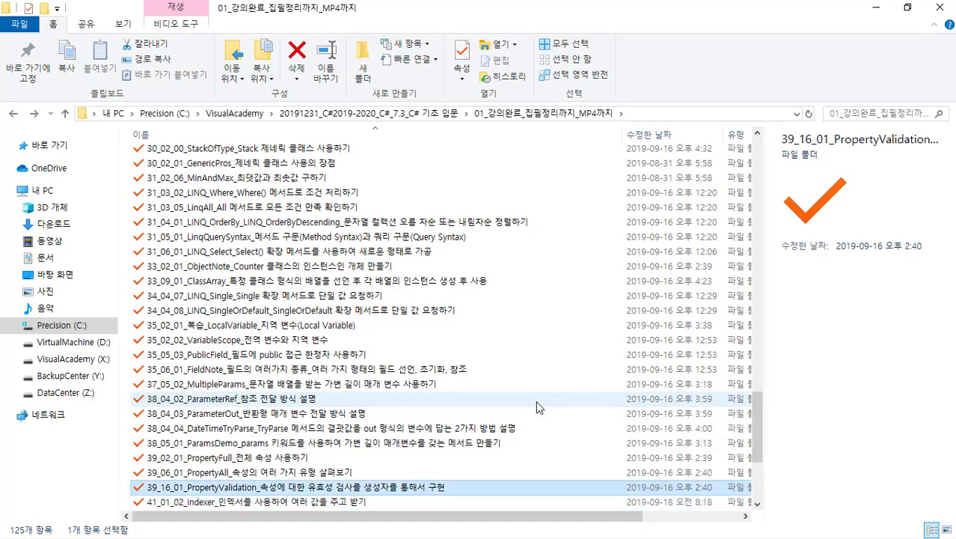
key(F2)
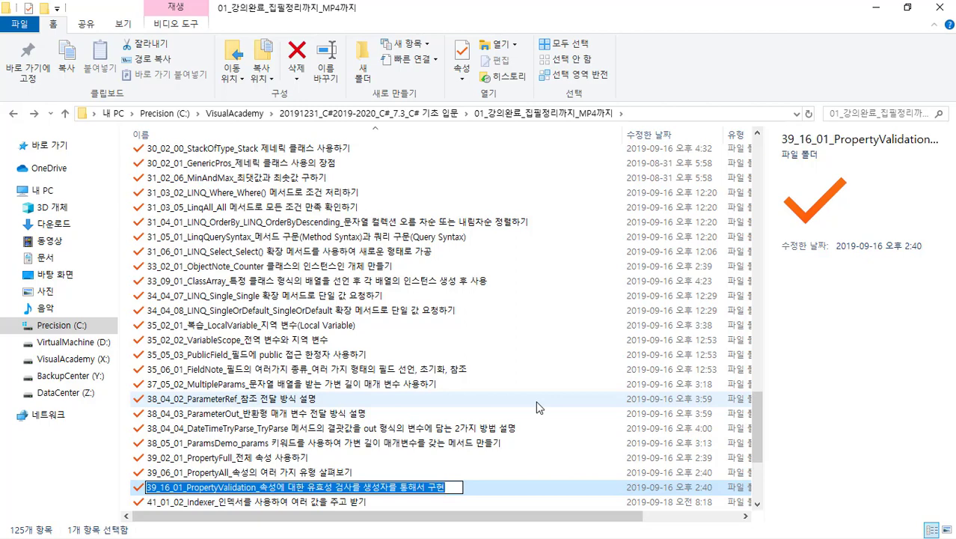
key(Home)
key(shift+Right)
key(shift+Right)
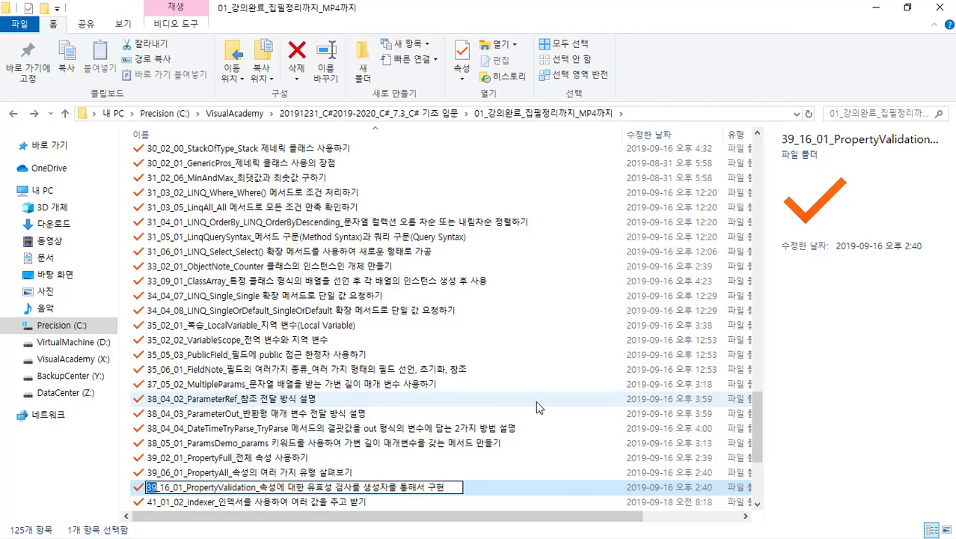
text(40)
key(ctrl+a)
key(ctrl+c)
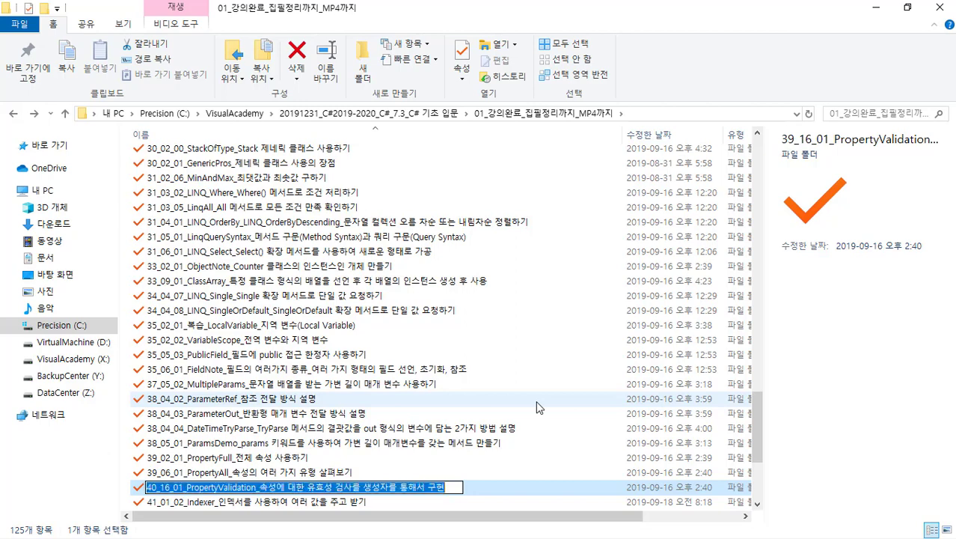
key(Return)
- Rename all three files inside the PropertyValidation folder to 40_16_01_PropertyValidation_속성에 대한 유효성 검사를 생성자를 통해서 구현, and return to the parent folder
key(Return)
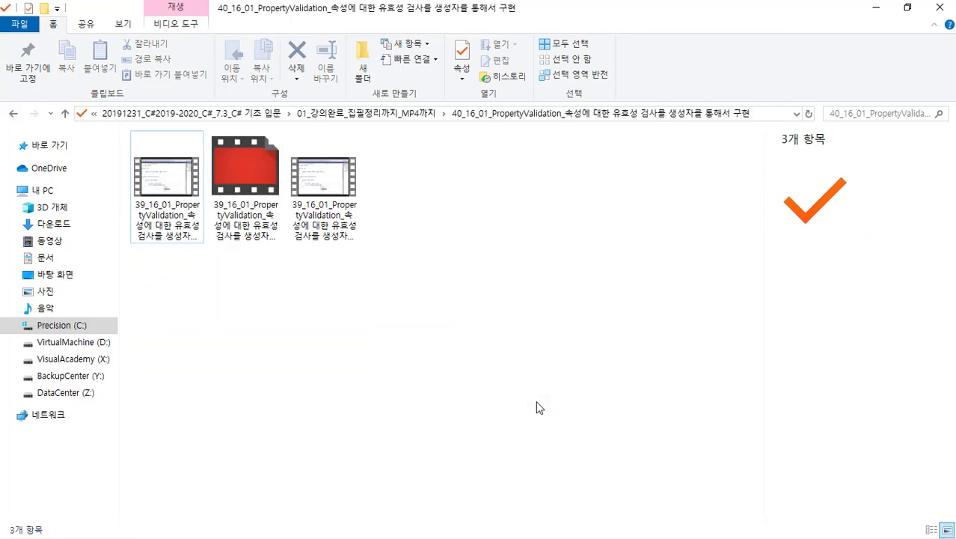
key(ctrl+a)
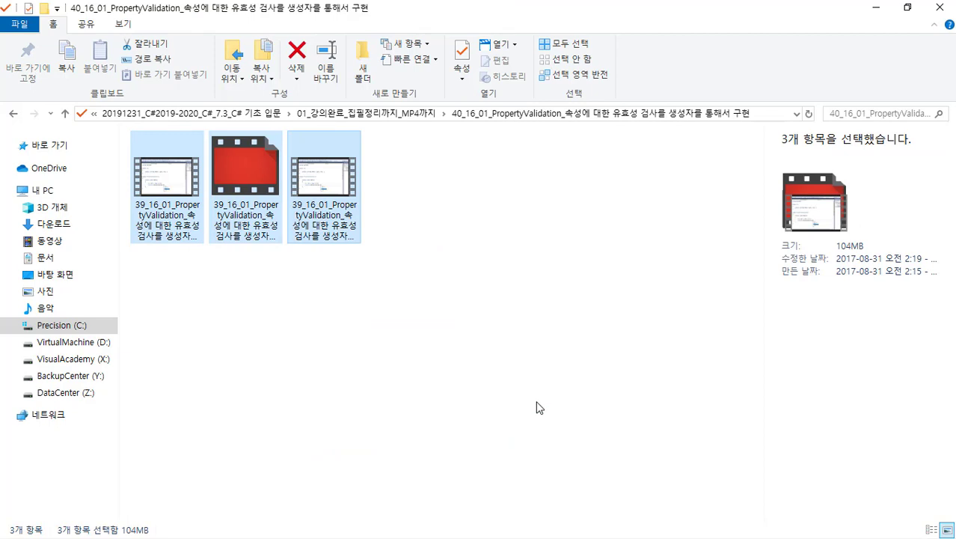
key(F2)
key(ctrl+v)
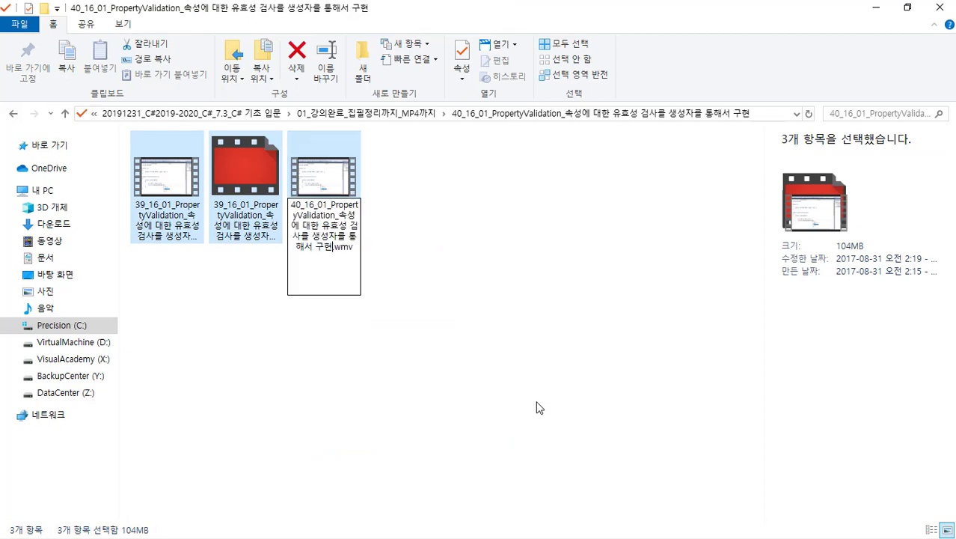
key(Return)
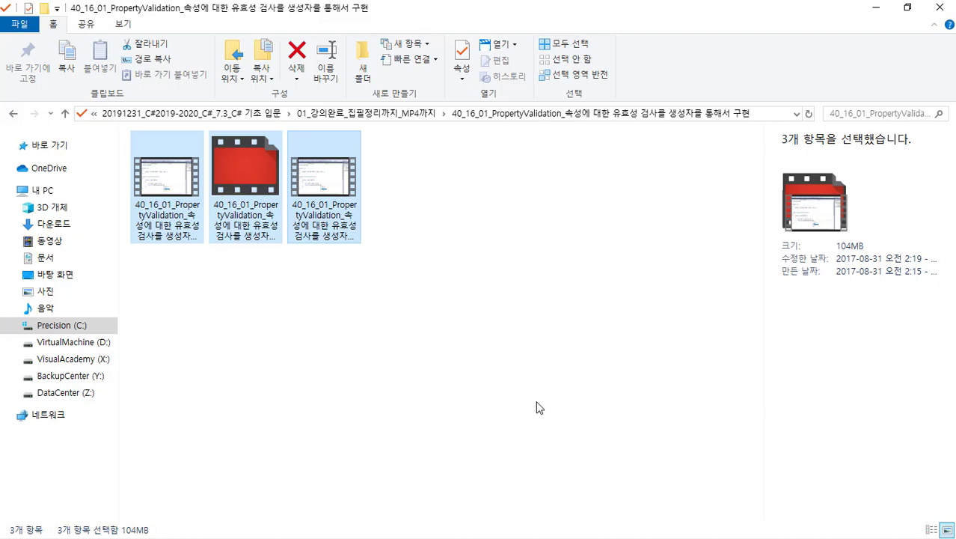
key(alt+Up)
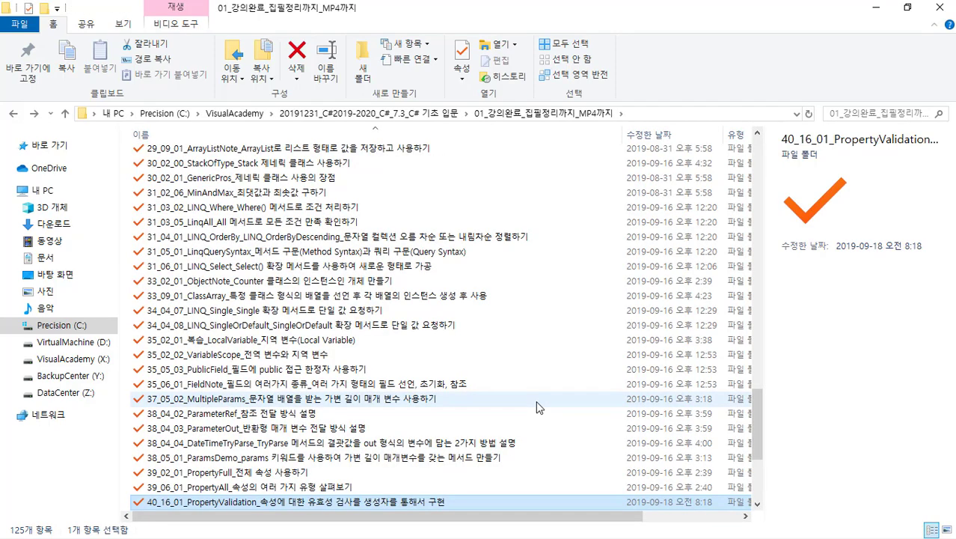
- Rename the PropertyAll_속성의 여러 가지 유형 살펴보기 folder so its leading chapter number is 40, and copy the full new name
key(Up)
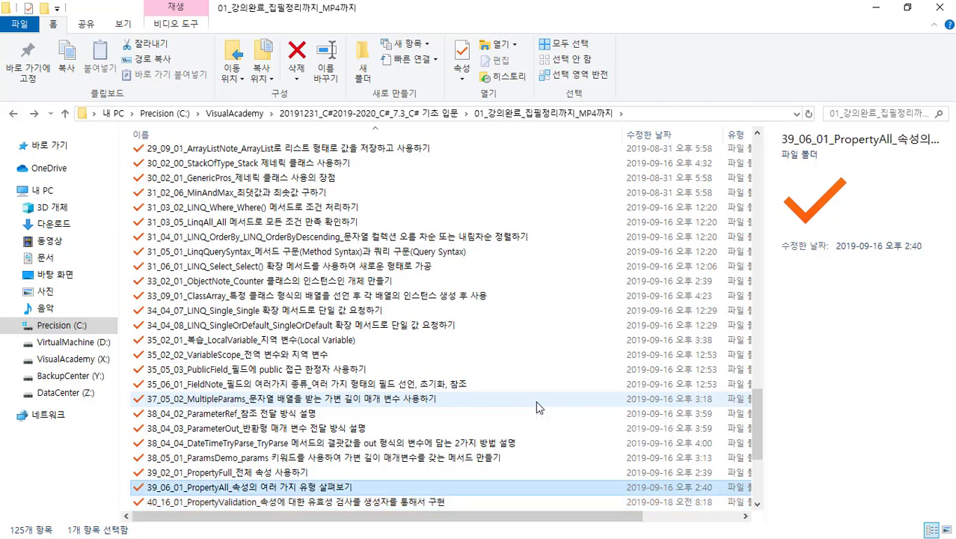
key(F2)
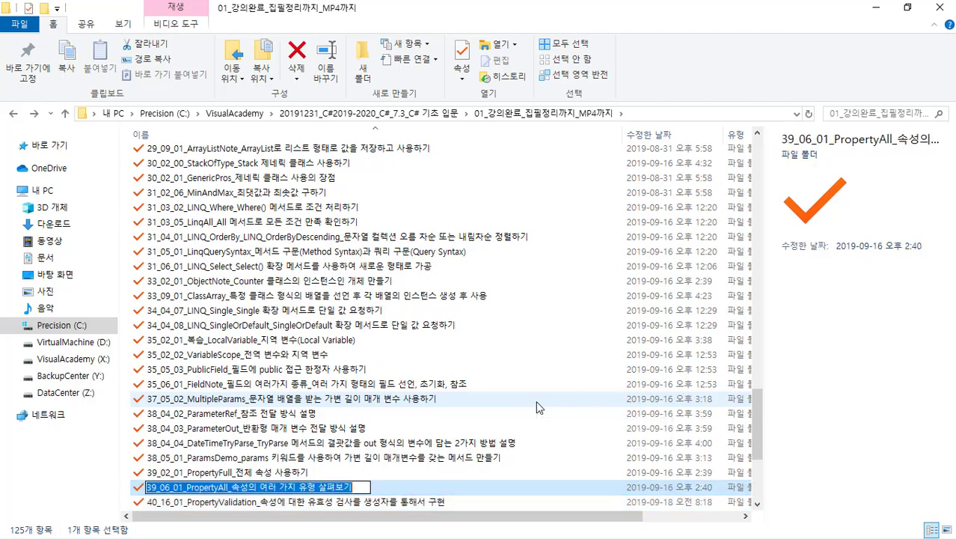
key(Home)
key(shift+Right)
key(shift+Right)
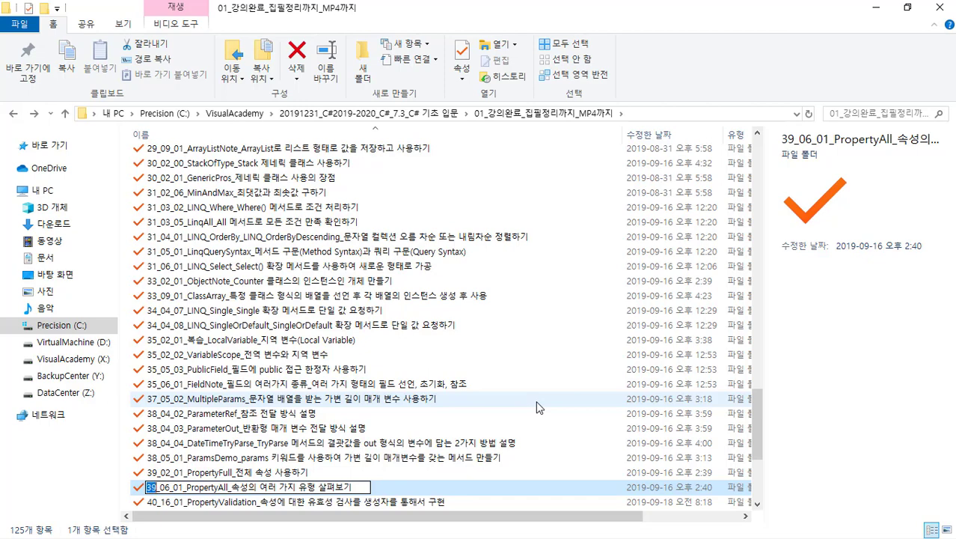
text(40)
key(ctrl+a)
key(ctrl+c)
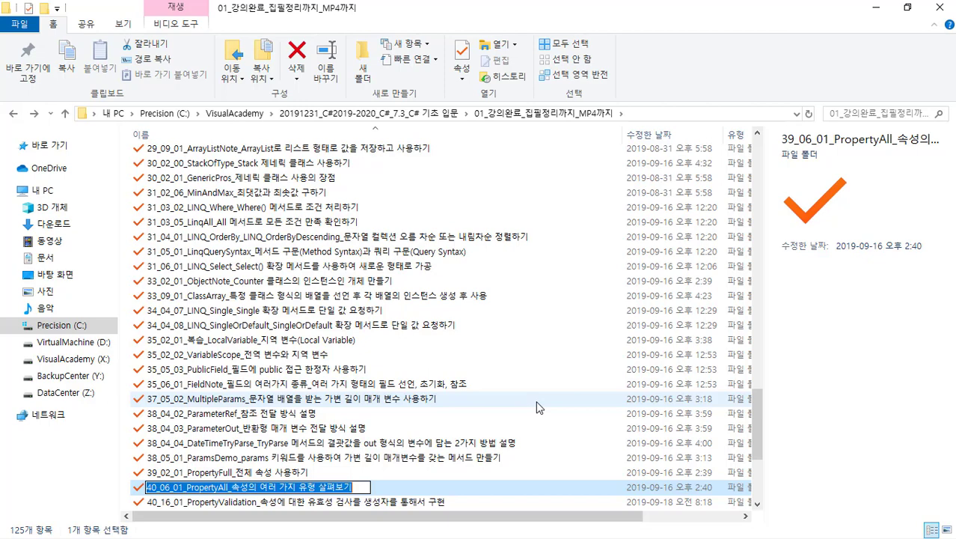
key(Return)
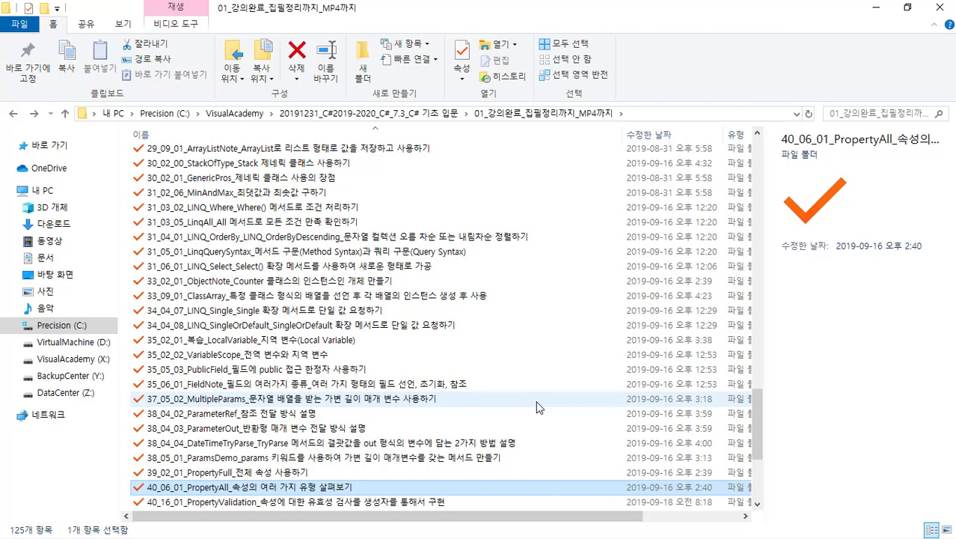
- Rename all three files inside the PropertyAll folder to 40_06_01_PropertyAll_속성의 여러 가지 유형 살펴보기, and return to the parent folder
key(Return)
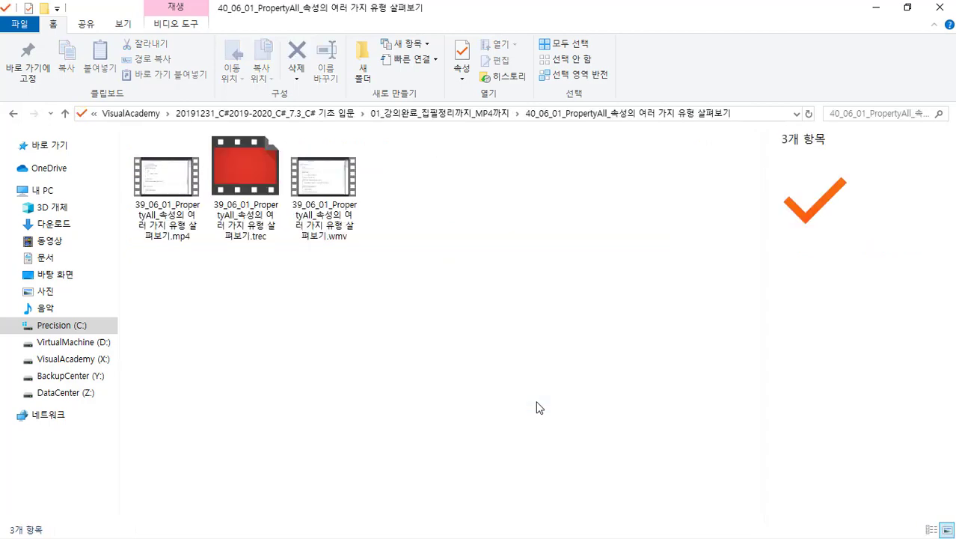
key(ctrl+a)
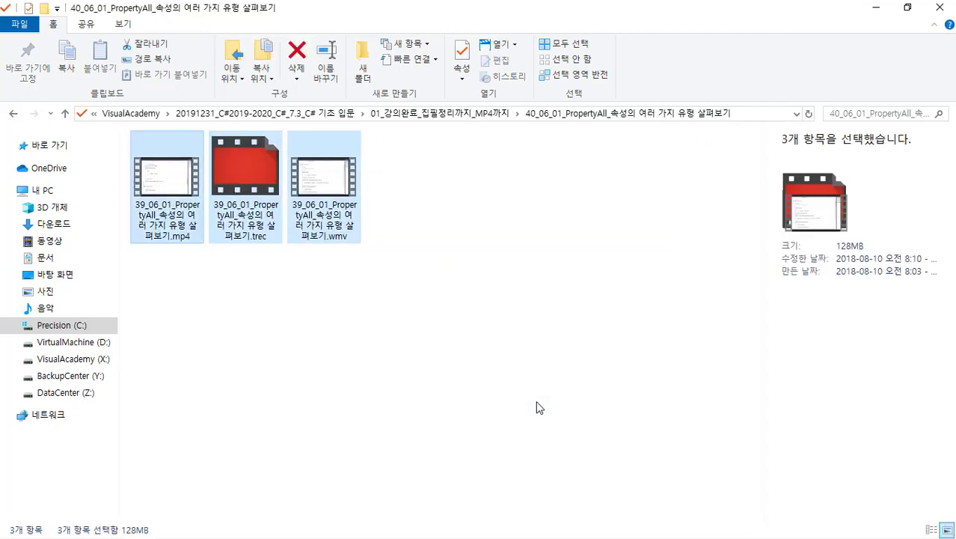
key(F2)
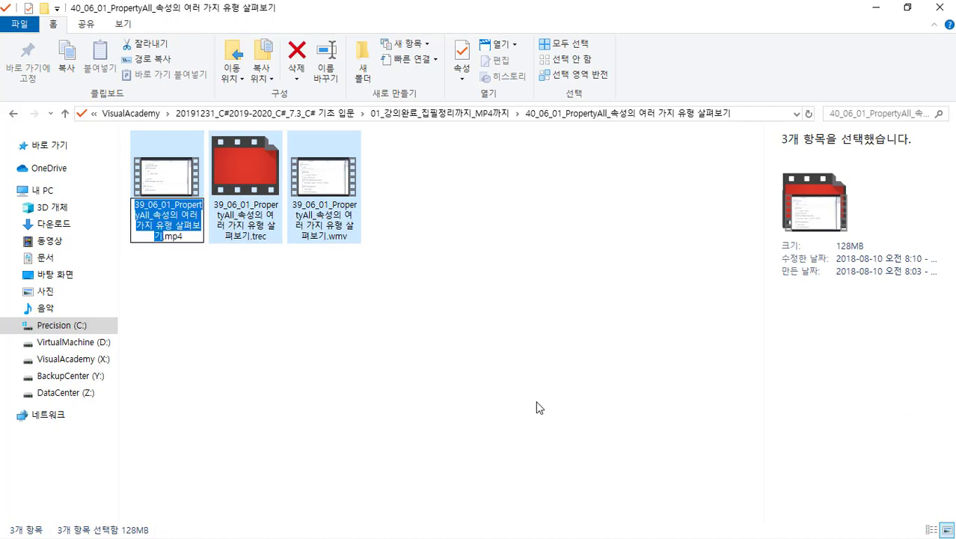
key(ctrl+v)
key(Return)
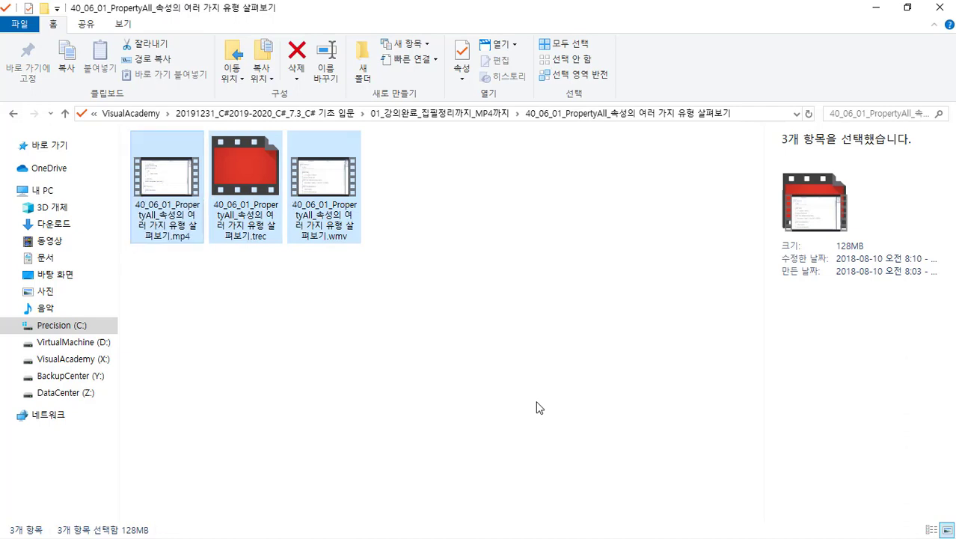
key(alt+Up)
- Rename the PropertyFull_전체 속성 사용하기 folder so its leading chapter number is 40, and copy the full new name
key(Up)
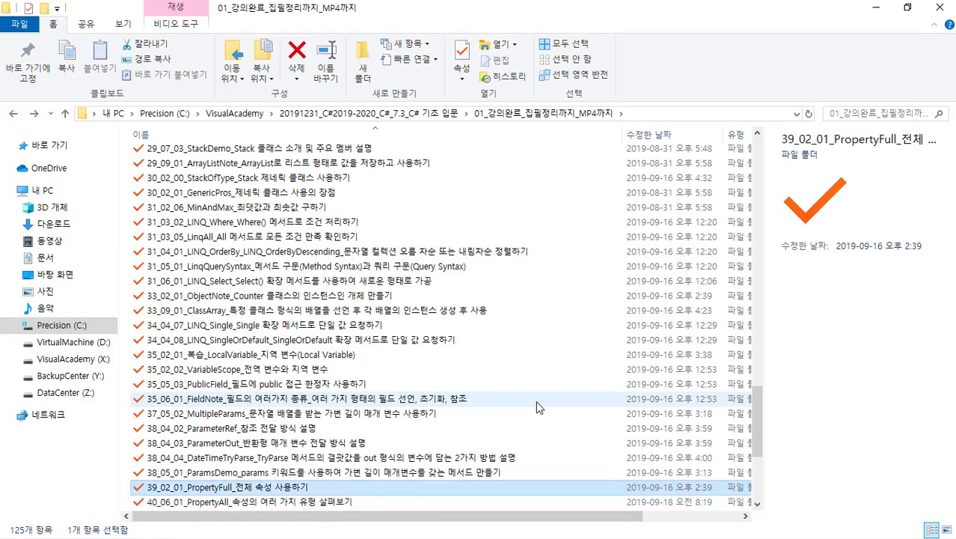
key(F2)
key(Home)
key(shift+Right)
key(shift+Right)
text(4)
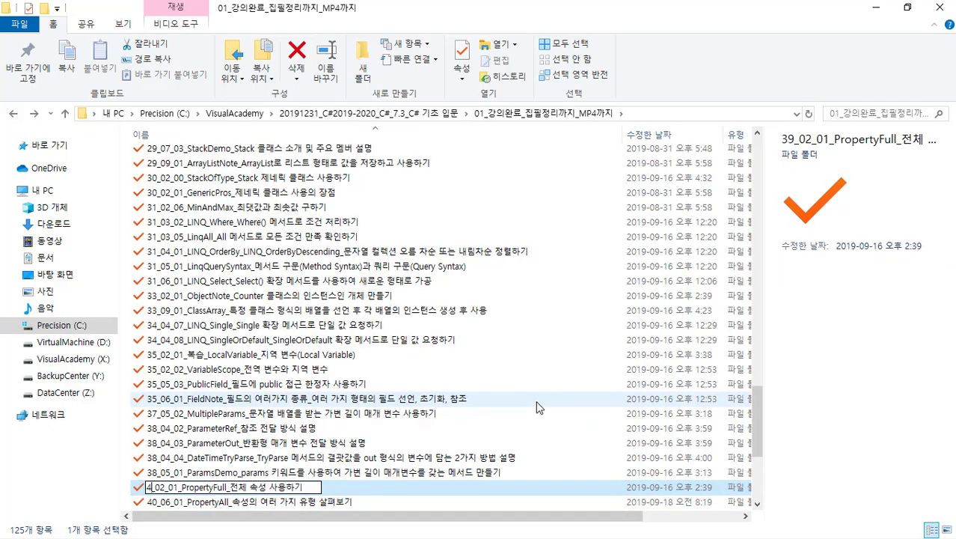
text(0)
key(ctrl+a)
key(ctrl+c)
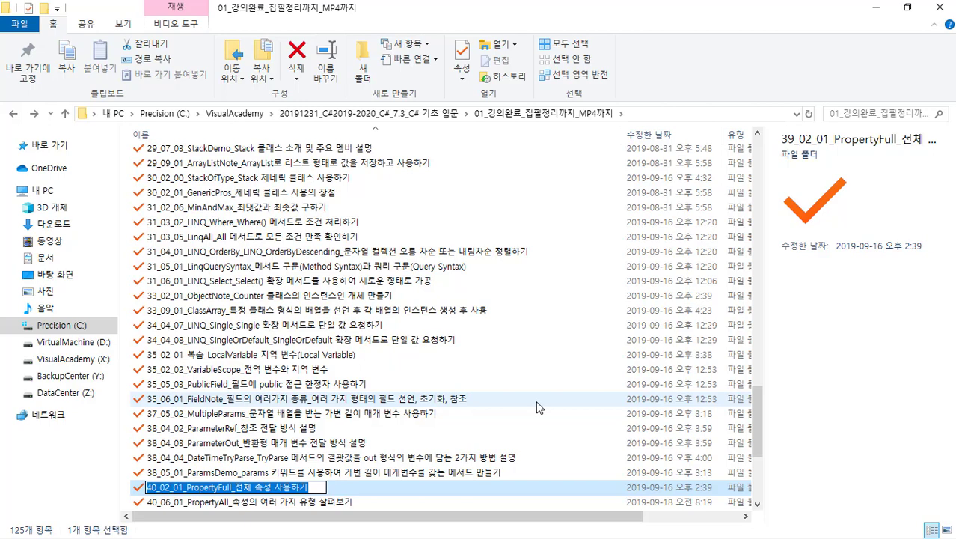
key(Return)
- Rename all three files inside the PropertyFull folder to 40_02_01_PropertyFull_전체 속성 사용하기, and return to the parent folder
key(Return)
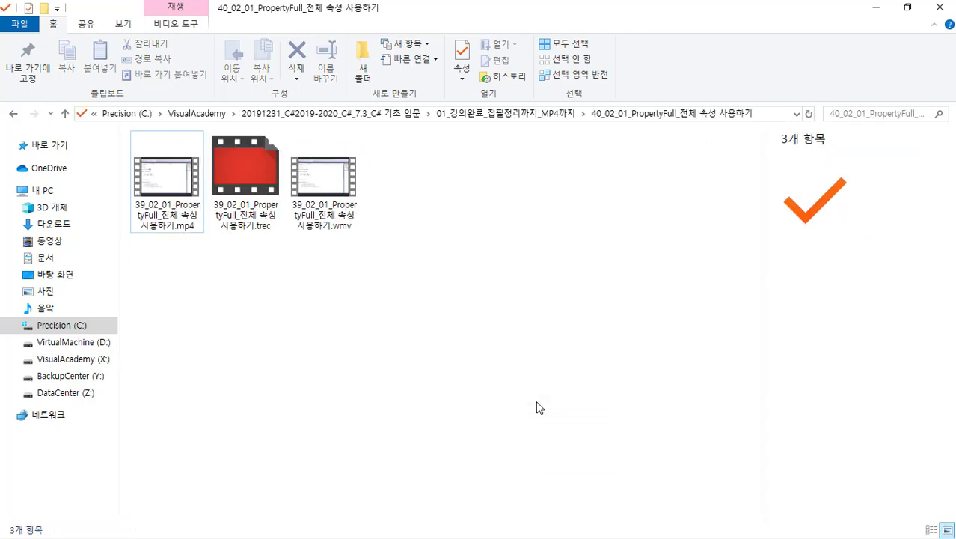
key(ctrl+a)
key(F2)
key(ctrl+v)
key(Return)
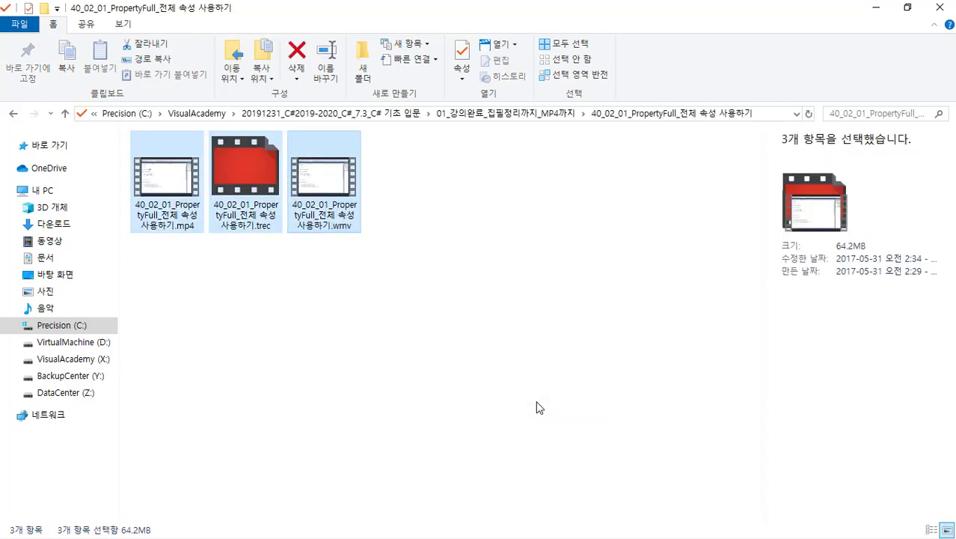
key(BackSpace)
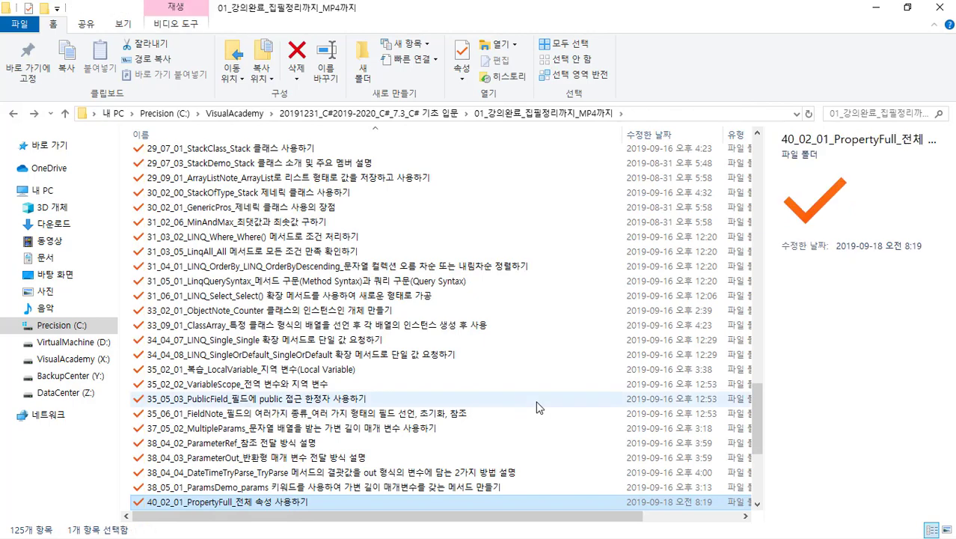
- Rename the ParamsDemo_params 키워드를 사용하여 가변 길이 매개변수를 갖는 메서드 만들기 folder so its leading chapter number is 39, and copy the new name
scroll(536, 407, down, 2)
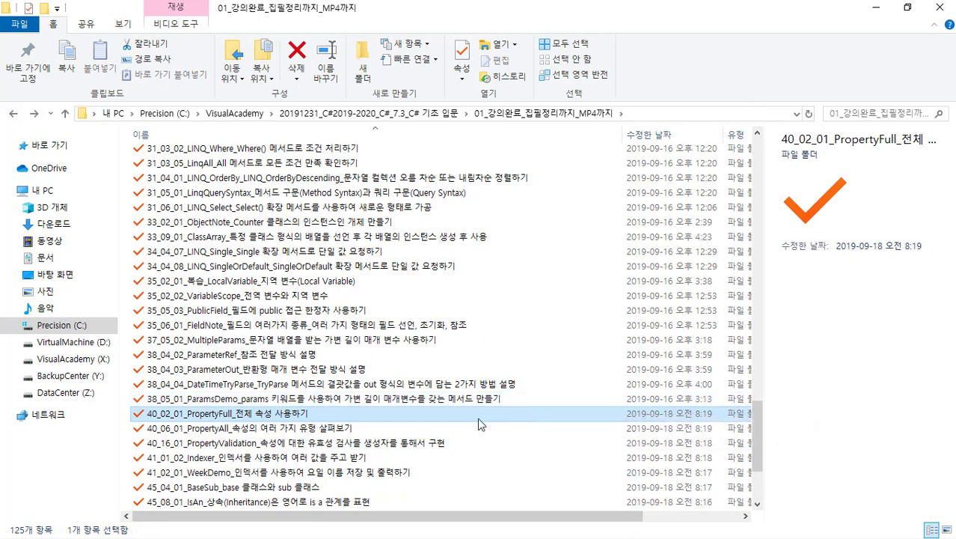
click(527, 402)
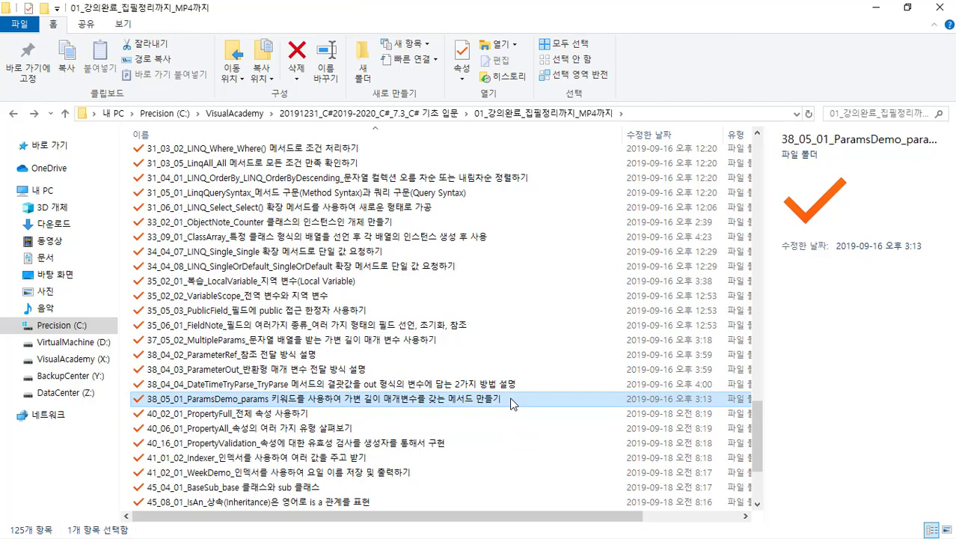
key(F2)
click(163, 400)
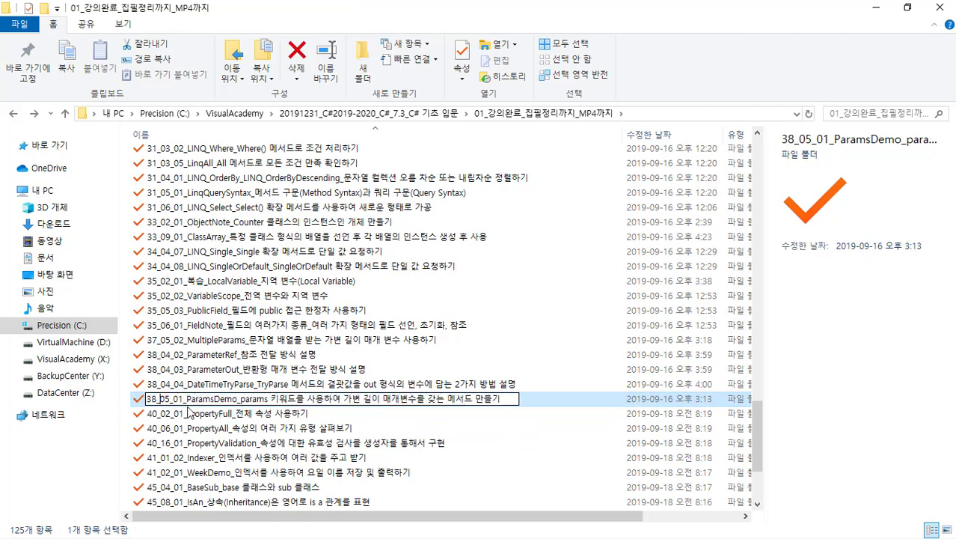
key(Left)
key(shift+Home)
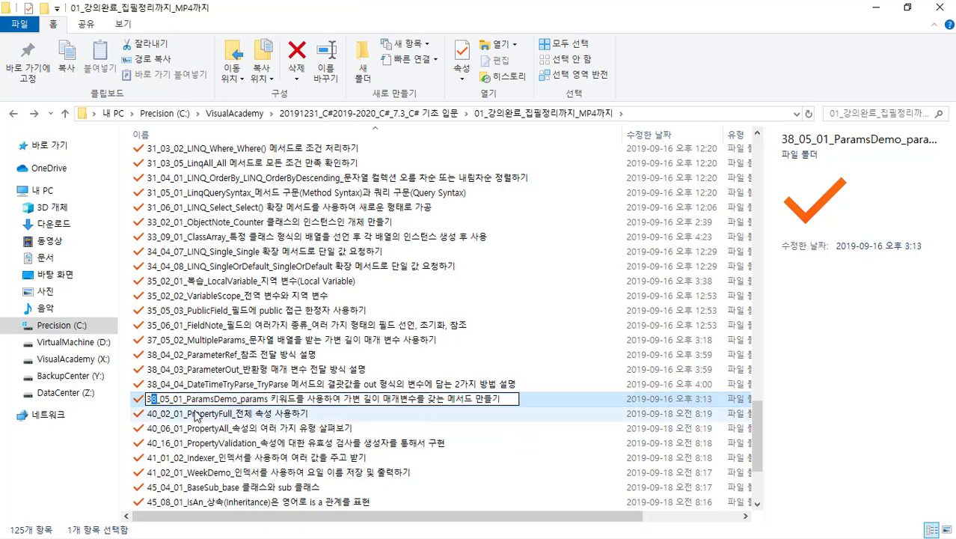
text(39)
key(Return)
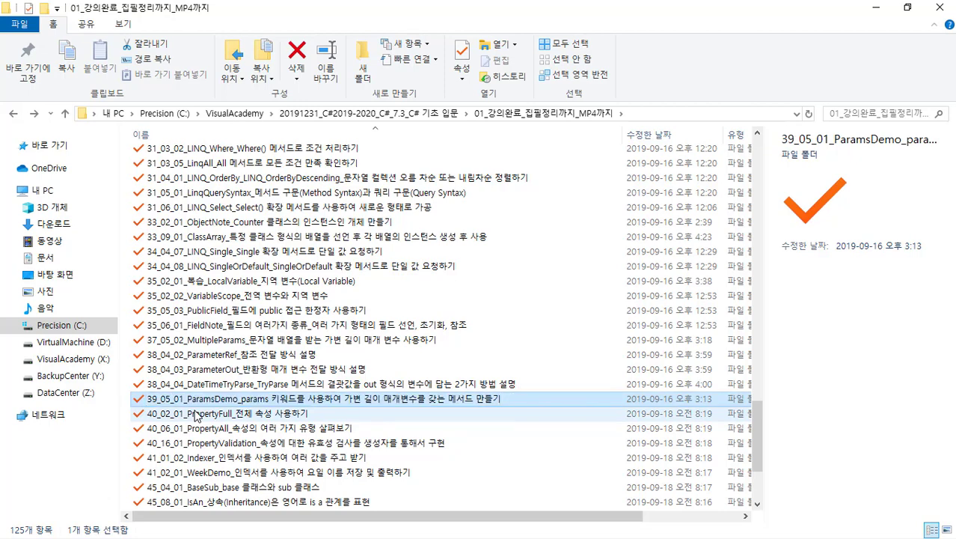
key(F2)
key(Escape)
- Rename all three files inside the ParamsDemo folder to 39_05_01_ParamsDemo_params 키워드를 사용하여 가변 길이 매개변수를 갖는 메서드 만들기, and return to the parent folder
key(Return)
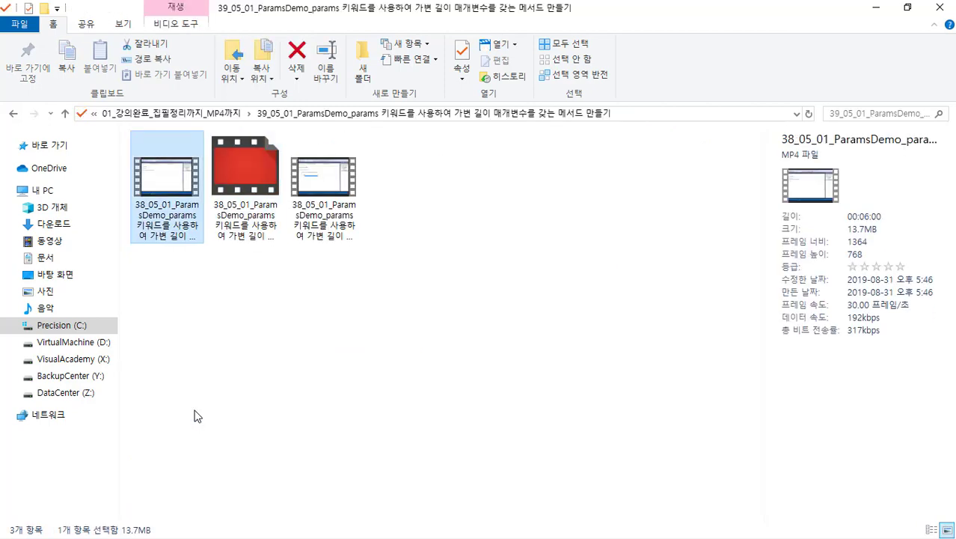
key(ctrl+a)
key(F2)
key(Home)
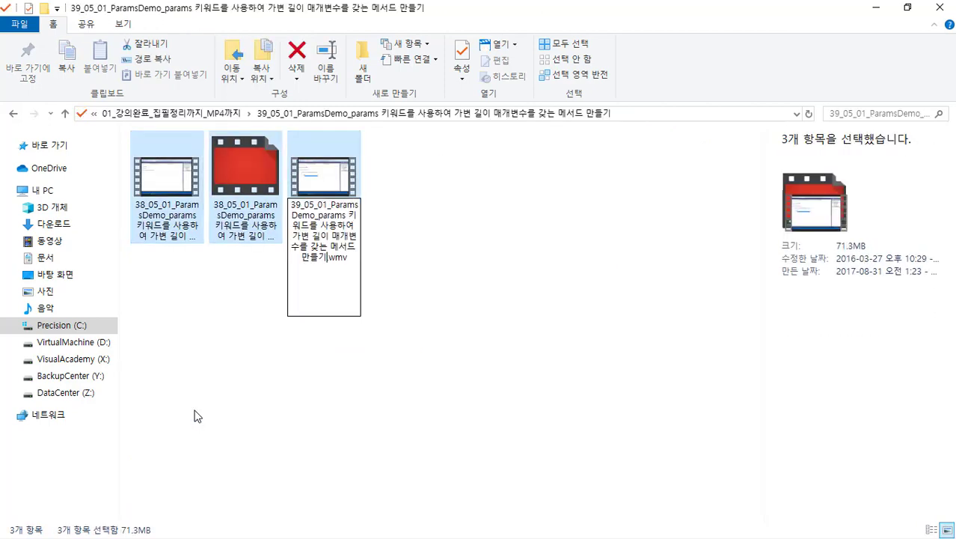
key(Right)
key(Delete)
text(9)
key(Return)
key(BackSpace)
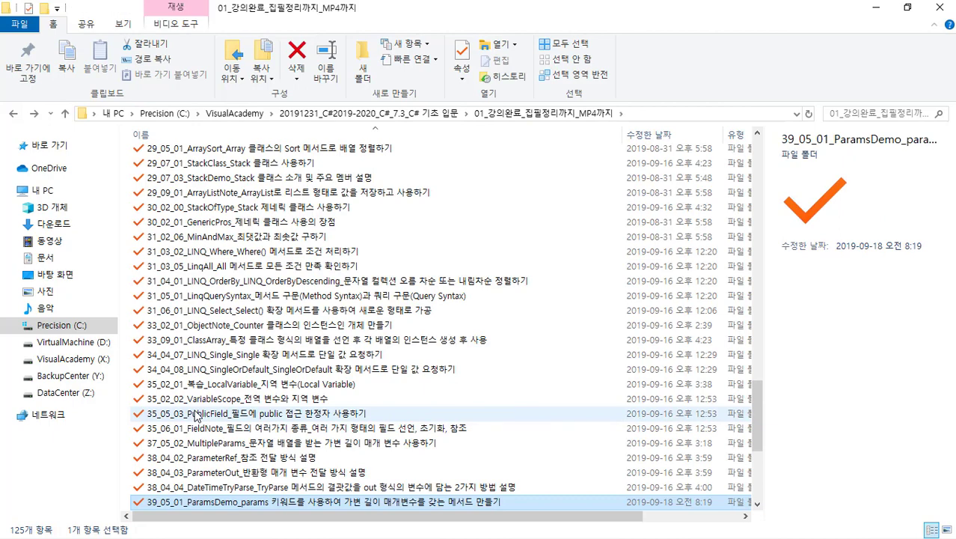
- Rename the DateTimeTryParse folder above ParamsDemo so its leading chapter number is 39, and copy the full new name
key(Up)
key(F2)
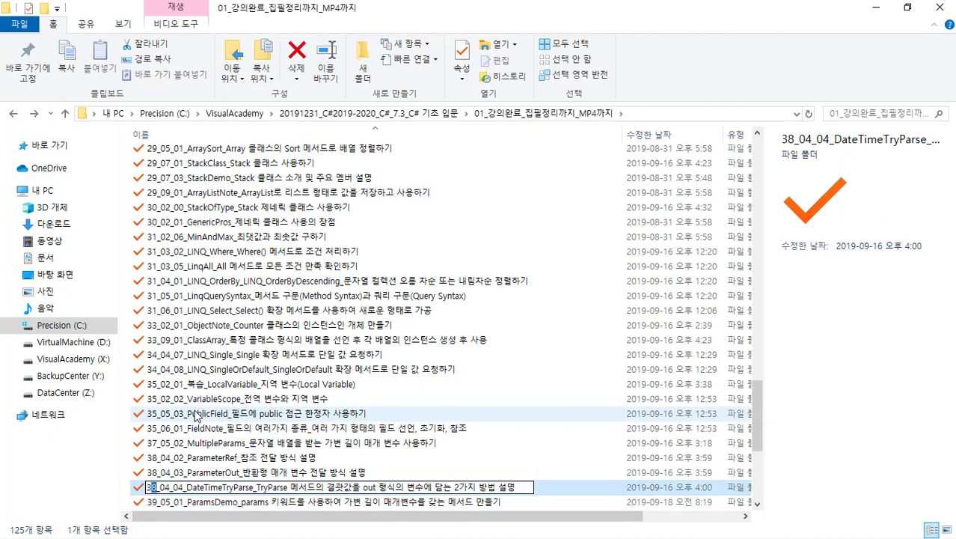
key(Home)
key(Right)
text(9)
key(BackSpace)
text(9)
key(Home)
key(shift+End)
key(ctrl+c)
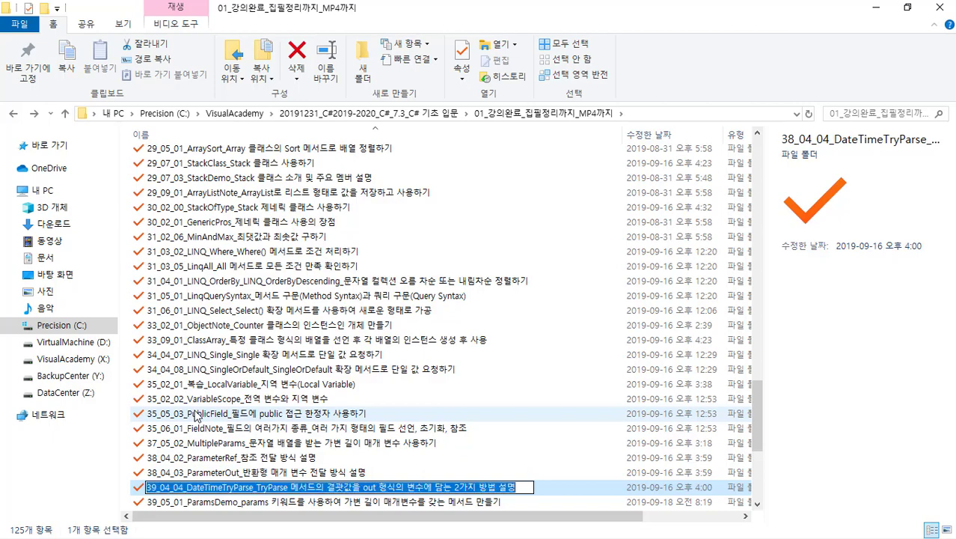
key(Return)
- Rename all three DateTimeTryParse files to 39_04_04_DateTimeTryParse_TryParse 메서드의 결괏값을 out 형식의 변수에 담는 2가지 방법 설명, and return to the parent folder
key(Return)
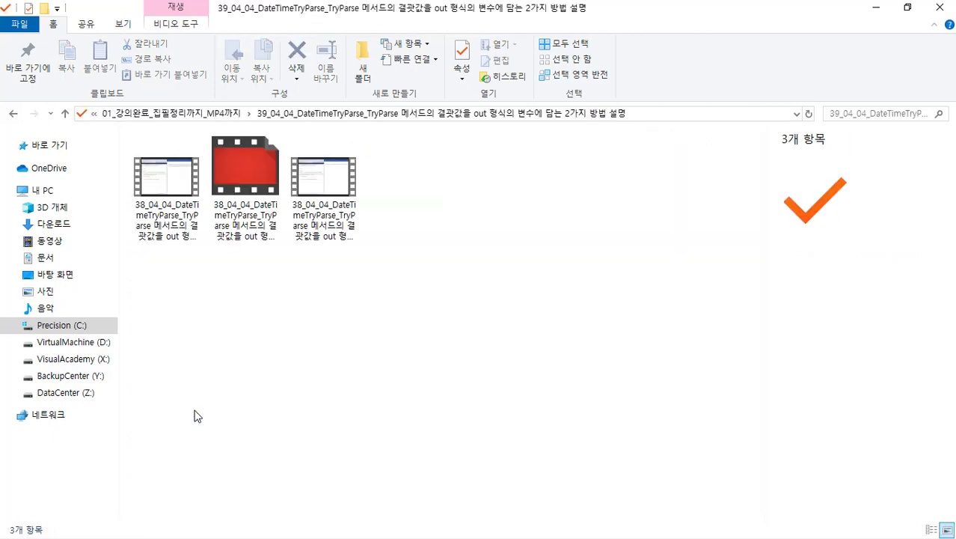
key(ctrl+a)
key(F2)
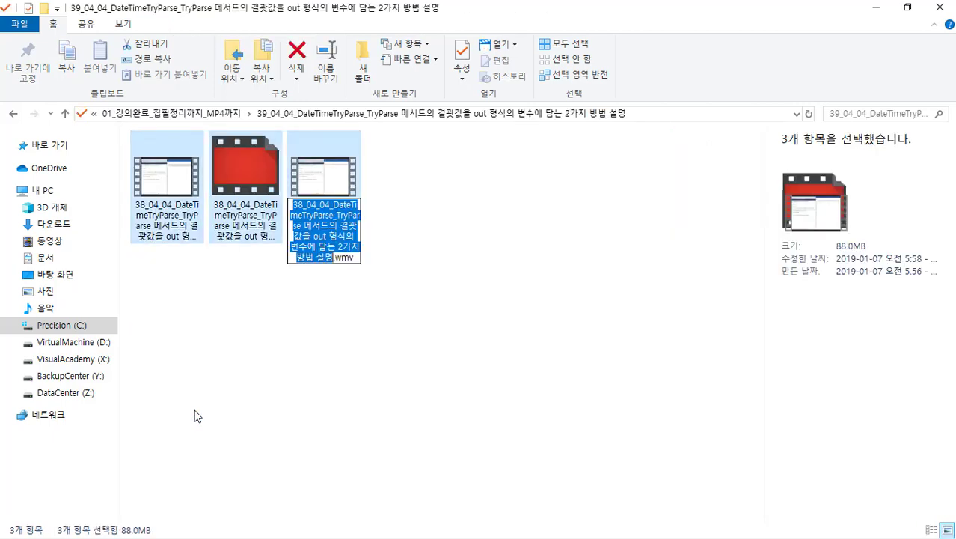
key(ctrl+v)
key(Return)
key(alt+Up)
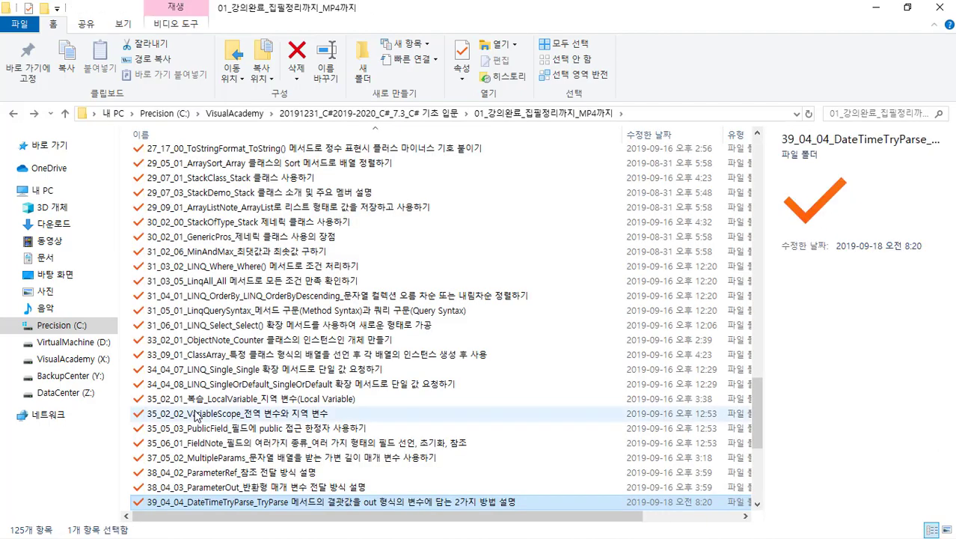
- Rename the ParameterOut_반환형 매개 변수 전달 방식 설명 folder so its leading chapter number is 39, and copy the full new name
scroll(196, 417, down, 2)
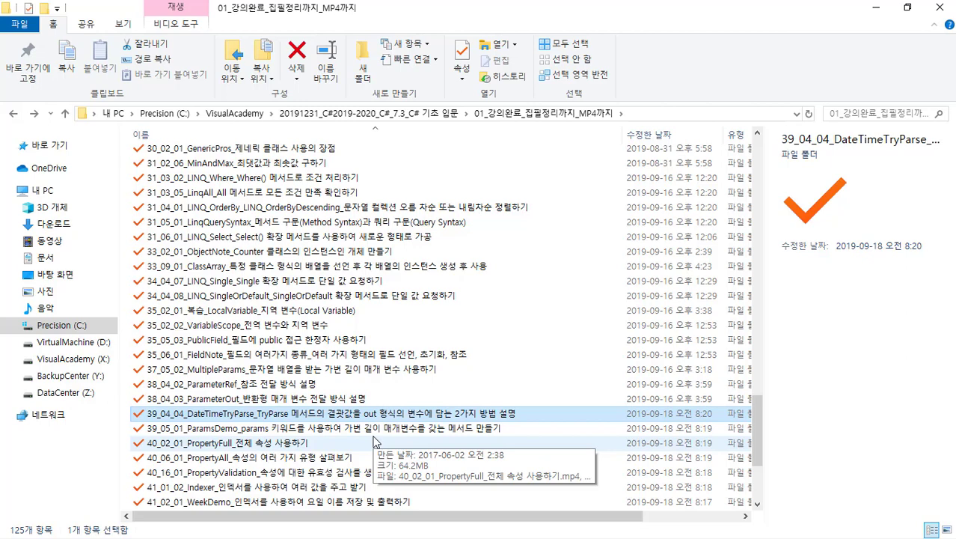
click(358, 400)
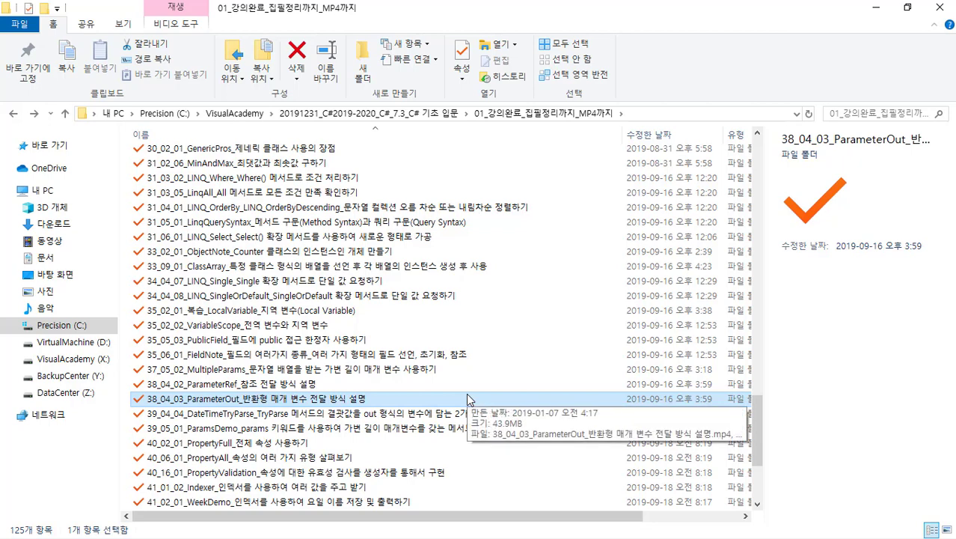
key(F2)
key(Home)
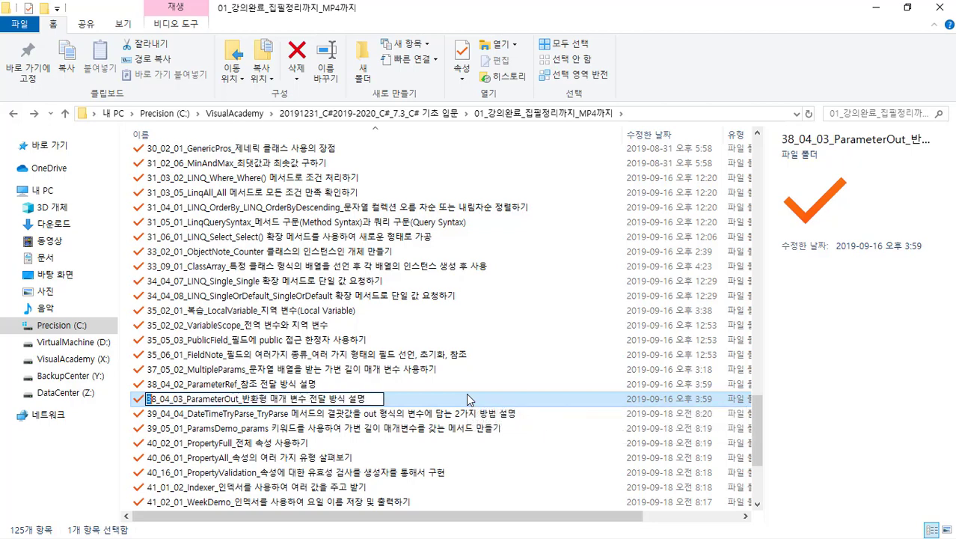
key(shift+Right)
key(shift+Right)
text(39)
key(Home)
key(shift+End)
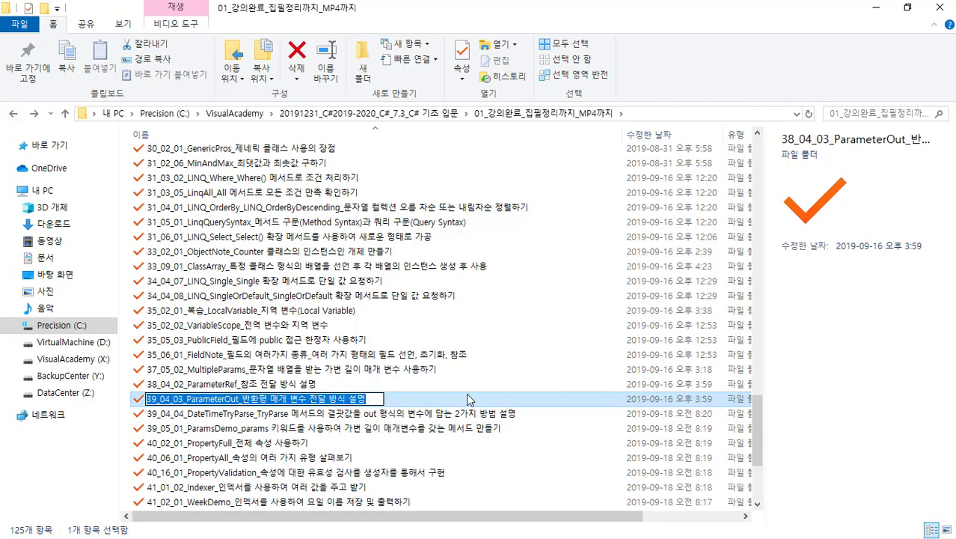
key(Return)
- Rename all three files inside the ParameterOut folder to 39_04_03_ParameterOut_반환형 매개 변수 전달 방식 설명, and return to the parent folder
key(Return)
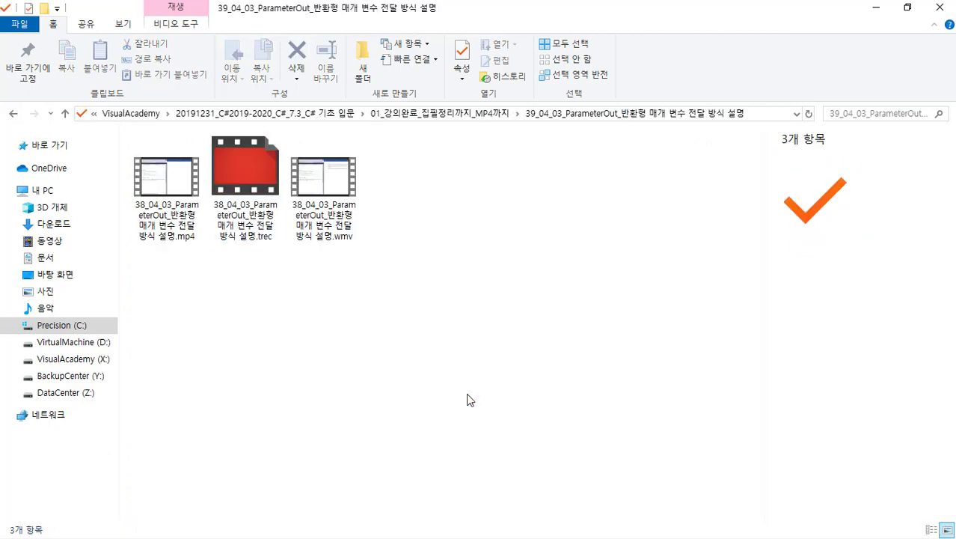
key(Right)
key(Left)
key(ctrl+a)
key(F2)
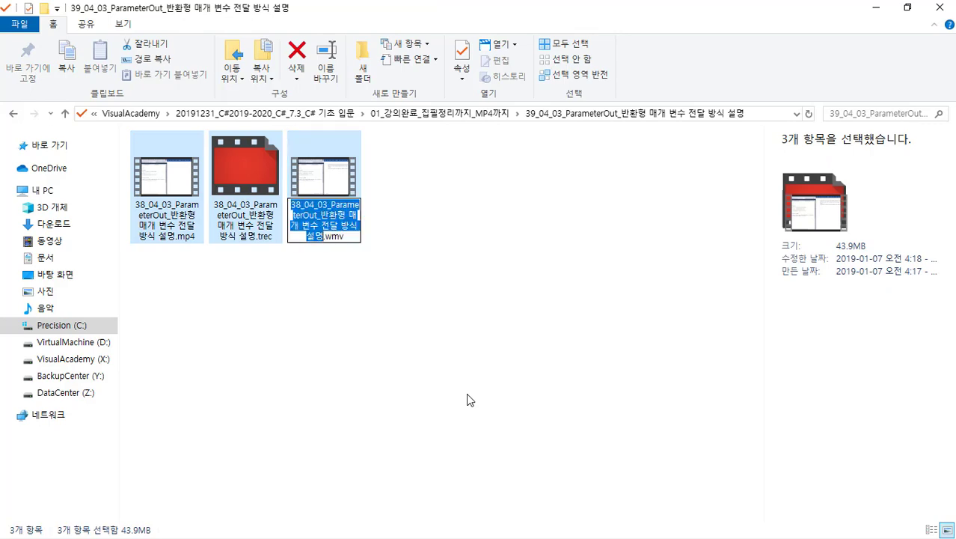
text(39_04_03_ParameterOut_반환형 매개 변수 전달 방식 설명)
key(Return)
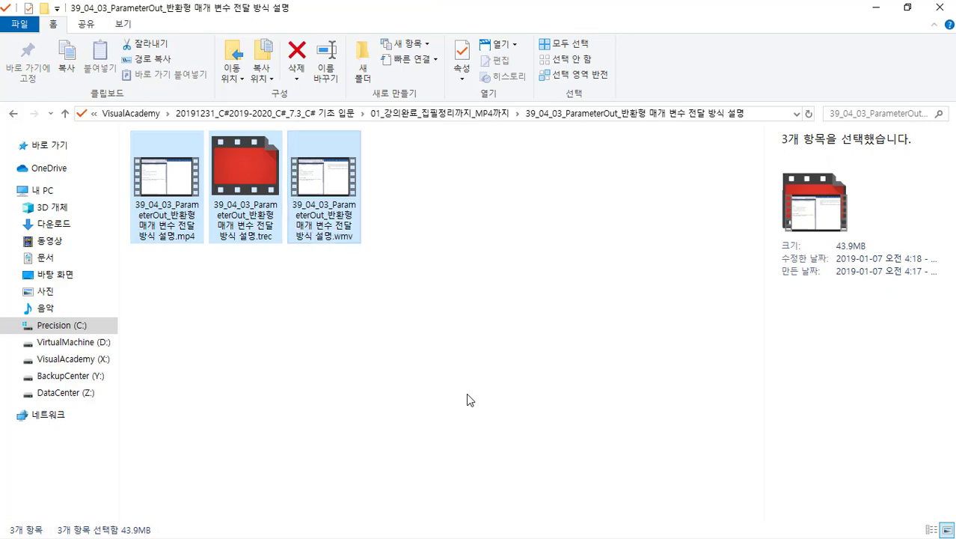
key(alt+Up)
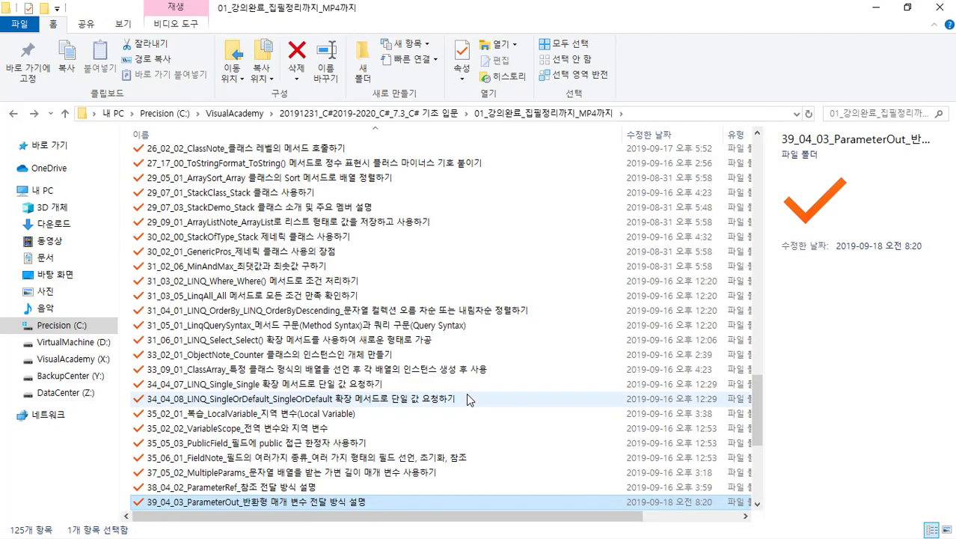
- Rename the ParameterRef_참조 전달 방식 설명 folder so its leading chapter number is 39, copying the new name, and open the folder
key(Up)
scroll(468, 398, down, 2)
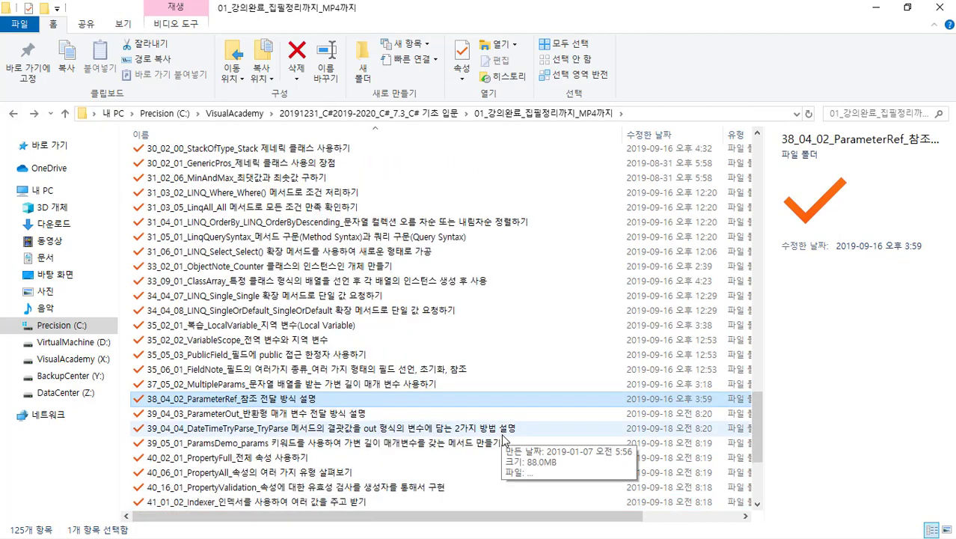
key(F2)
key(Home)
key(Right)
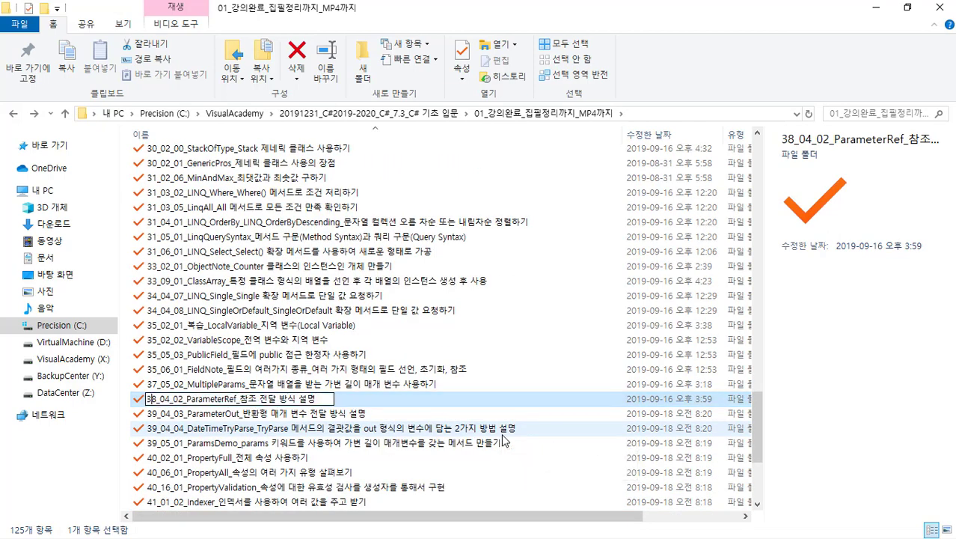
key(shift+Right)
text(9)
key(ctrl+a)
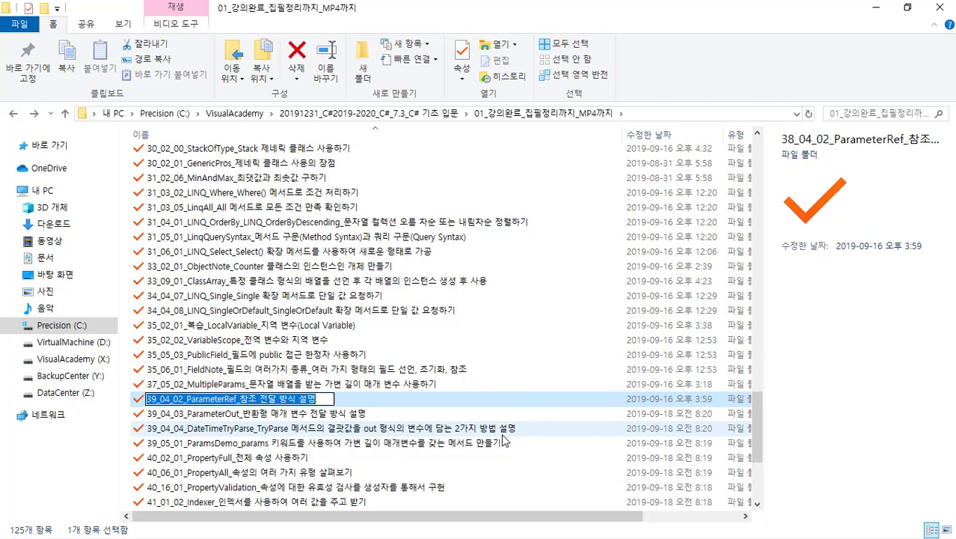
key(Return)
key(Return)
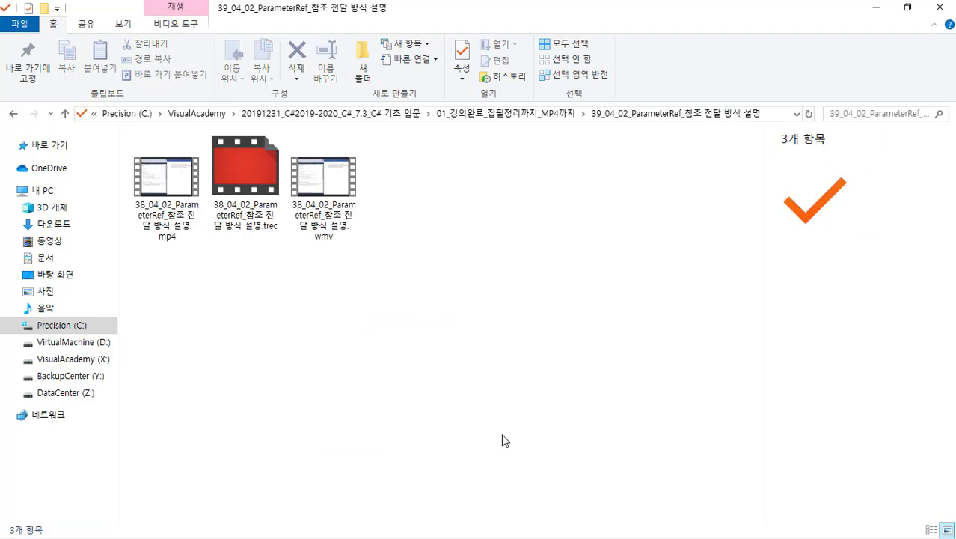
- Rename all three files inside the ParameterRef folder to 39_04_02_ParameterRef_참조 전달 방식 설명, and return to the parent folder
key(ctrl+a)
key(F2)
text(39_04_02_ParameterRef_참조 전달 방식 설명)
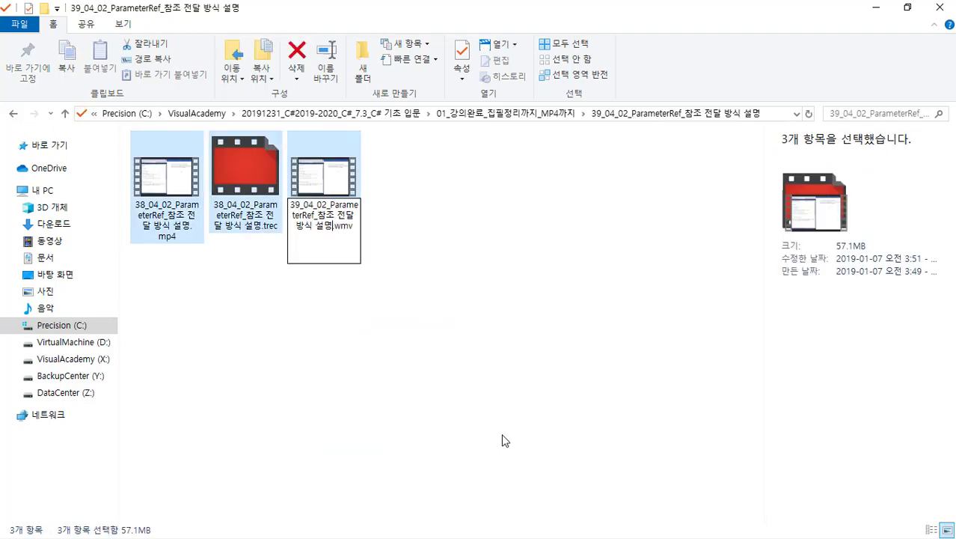
key(Return)
key(alt+Up)
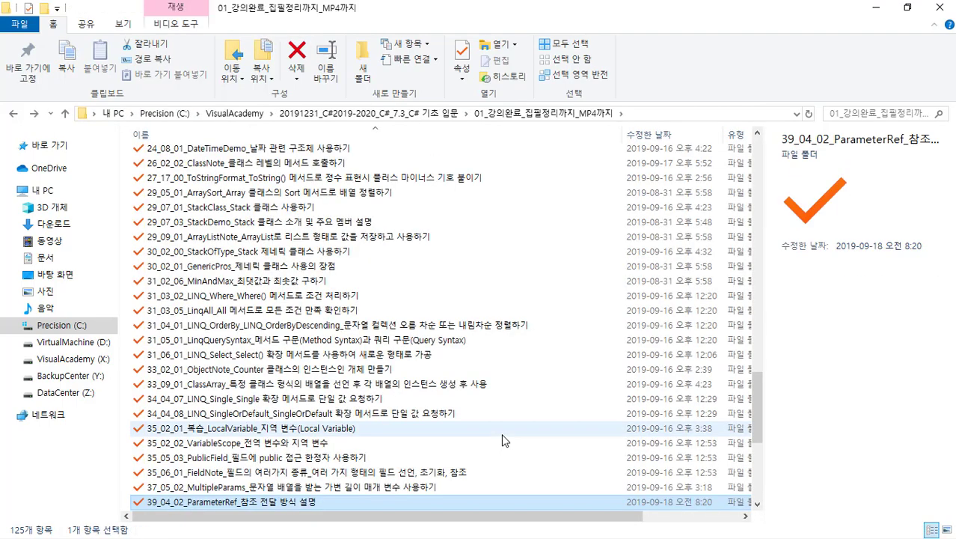
- Rename the MultipleParams_문자열 배열을 받는 가변 길이 매개 변수 사용하기 folder so its leading chapter number is 38, copying the new name, and open the folder
key(F2)
key(Home)
key(Right)
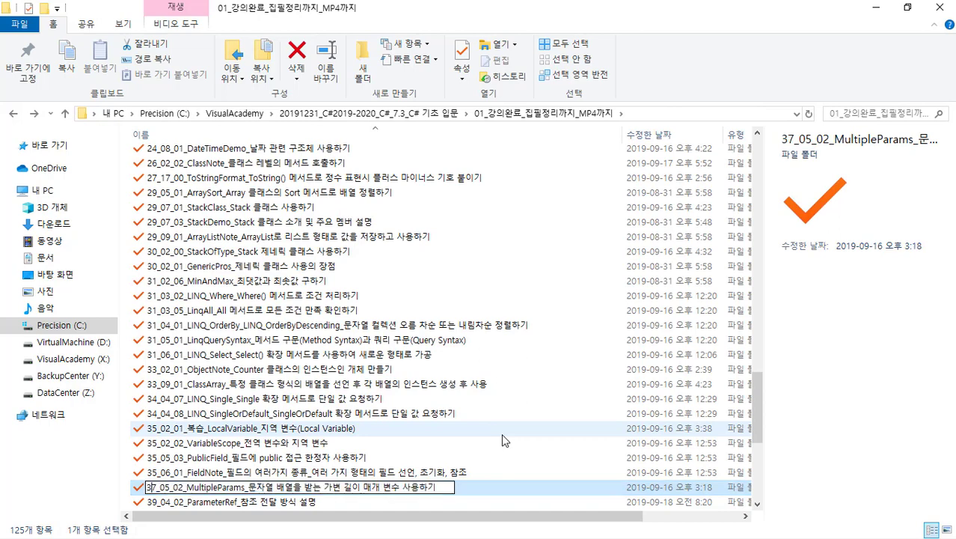
key(shift+Right)
text(8)
key(ctrl+a)
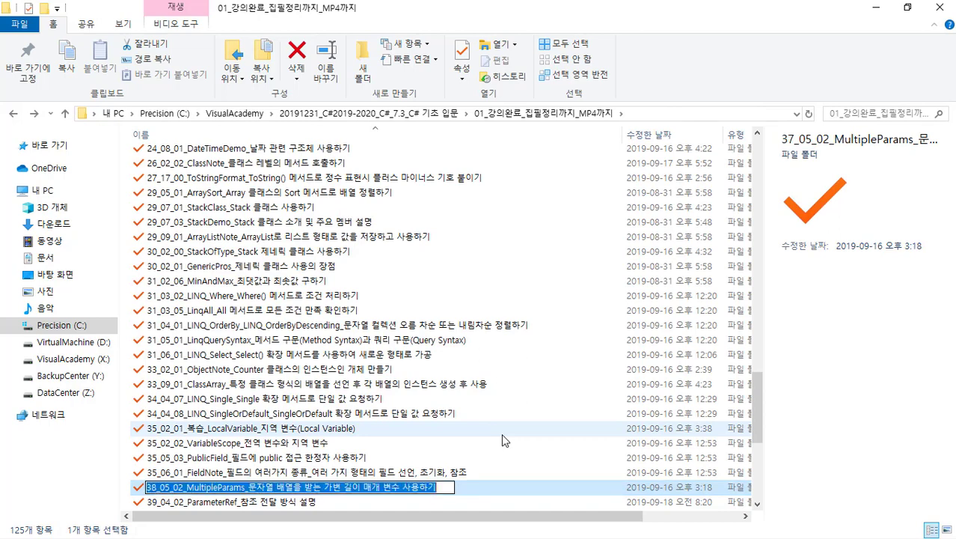
key(Return)
key(Return)
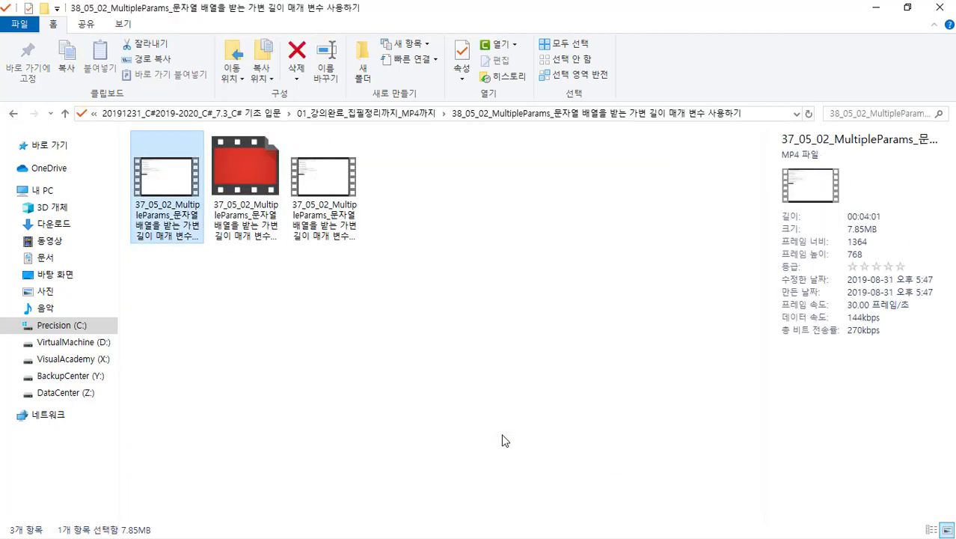
- Rename all three MultipleParams files to 38_05_02_MultipleParams_문자열 배열을 받는 가변 길이 매개 변수 사용하기, and return to the parent folder
key(ctrl+a)
key(F2)
text(38_05_02_MultipleParams_문자열 배열을 받는 가변 길이 매개 변수 사용하기)
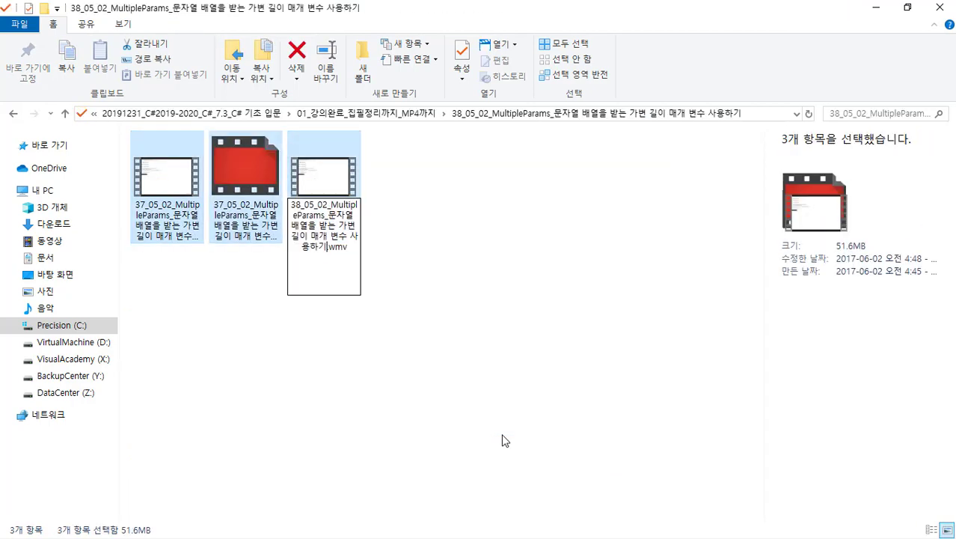
key(Return)
key(alt+Up)
scroll(503, 440, down, 2)
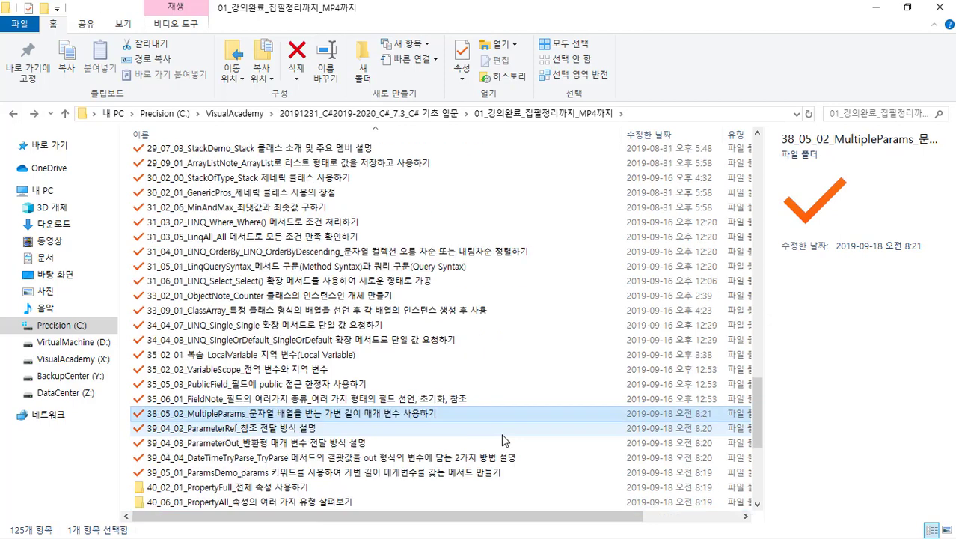
click(464, 405)
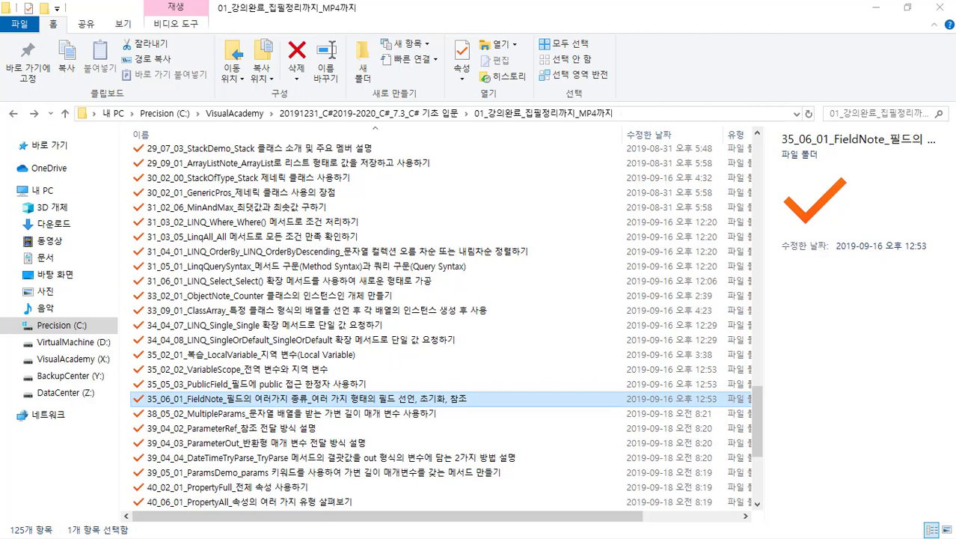
click(568, 397)
key(F2)
key(Home)
key(Right)
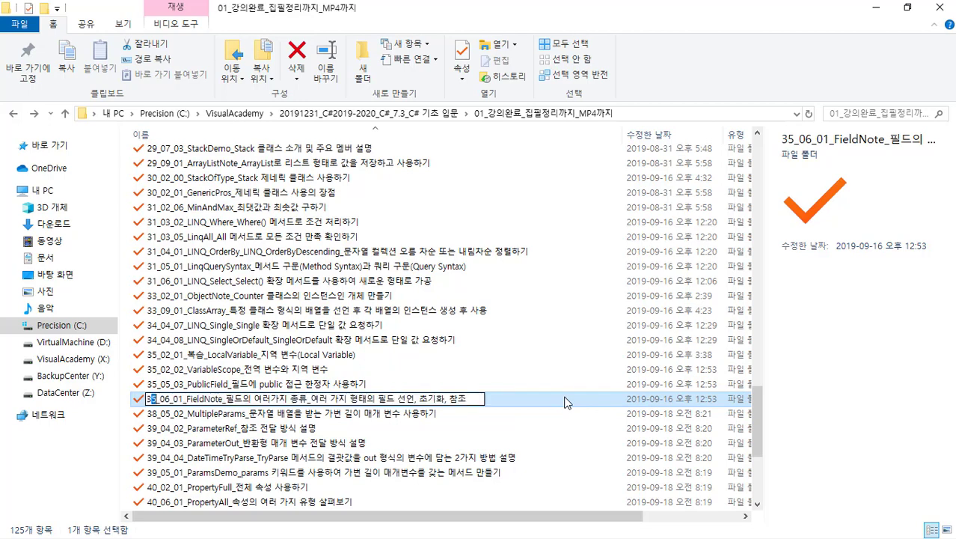
key(Left)
key(Escape)
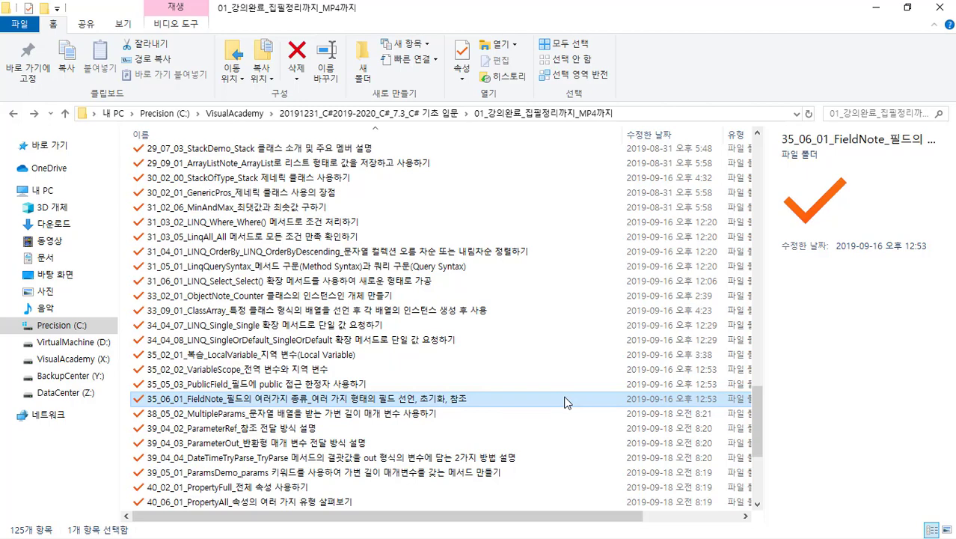
- Rename the FieldNote folder so its leading chapter number is 36, copy the full new name, and open the folder
key(F2)
key(Left)
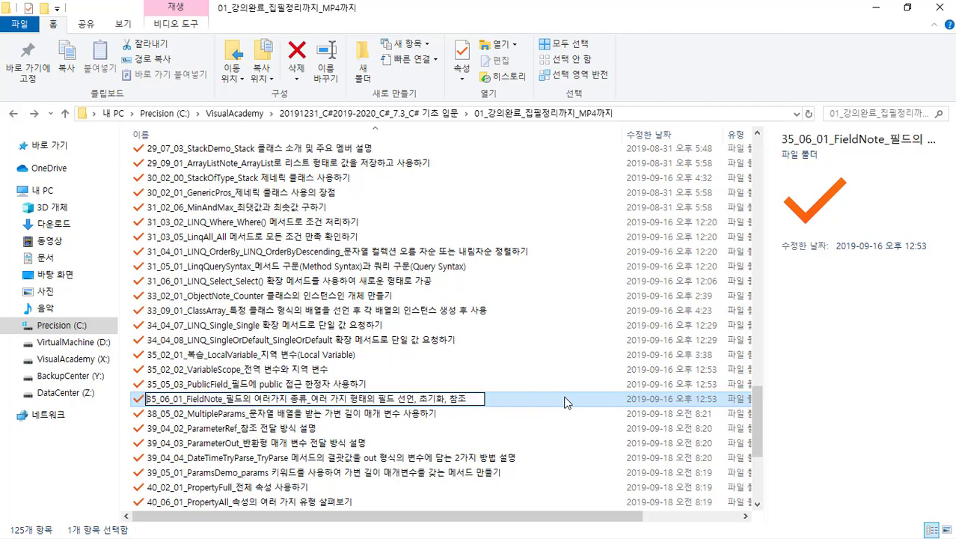
key(Right)
text(6)
key(Return)
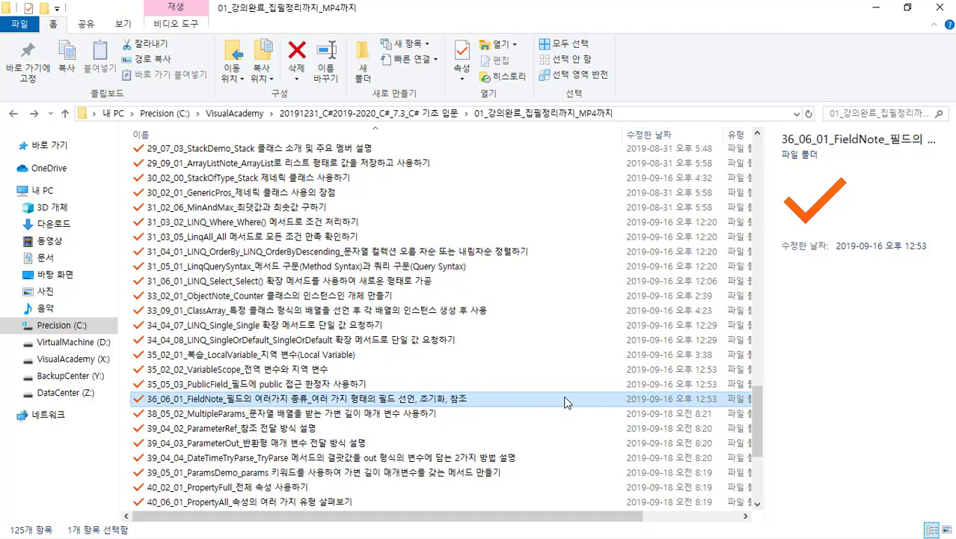
key(F2)
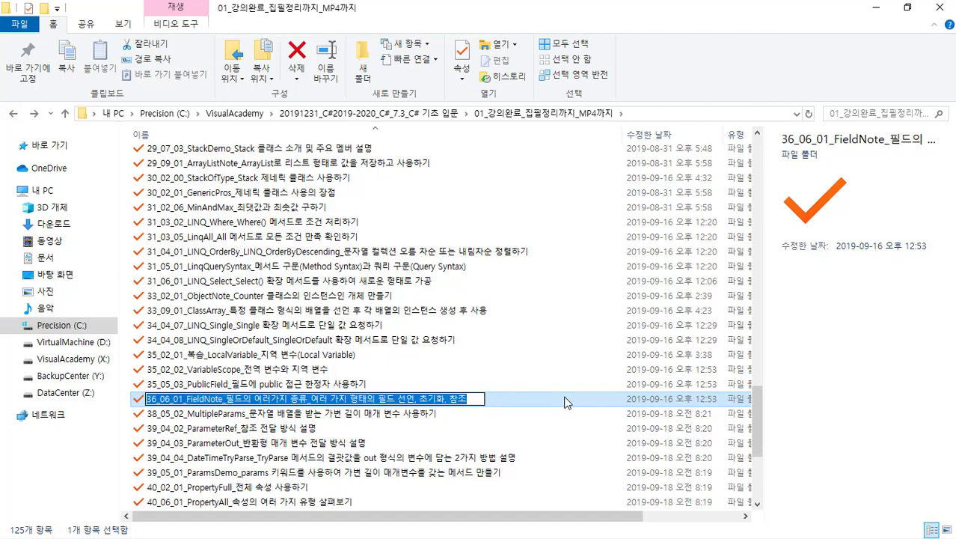
key(Escape)
double_click(564, 399)
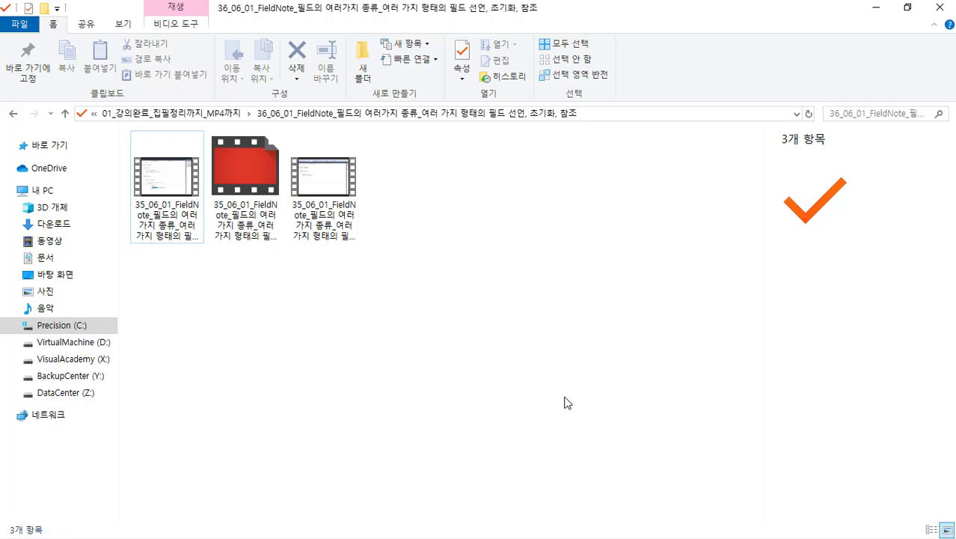
- Rename all three FieldNote files to 36_06_01_FieldNote_필드의 여러가지 종류_여러 가지 형태의 필드 선언, 초기화, 참조, and return to the parent folder
key(ctrl+a)
key(F2)
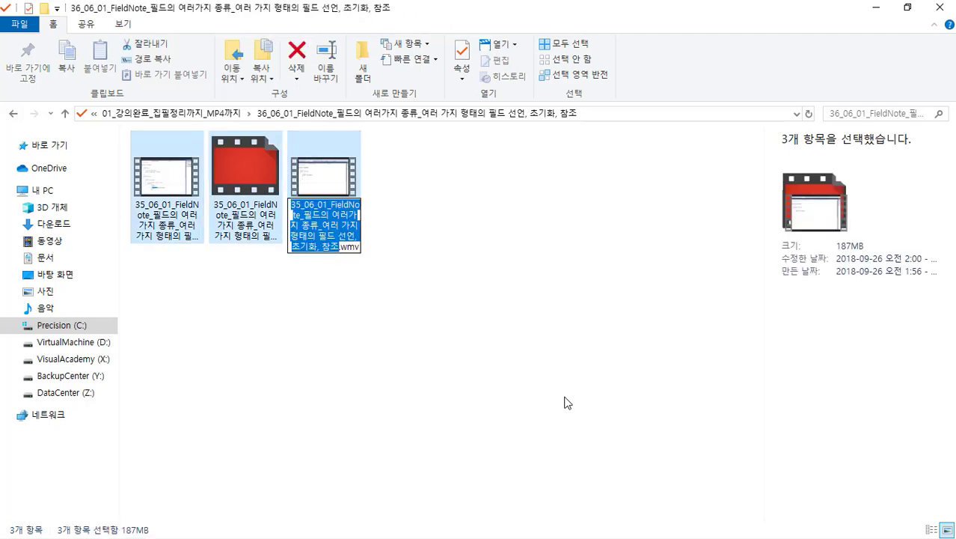
key(Right)
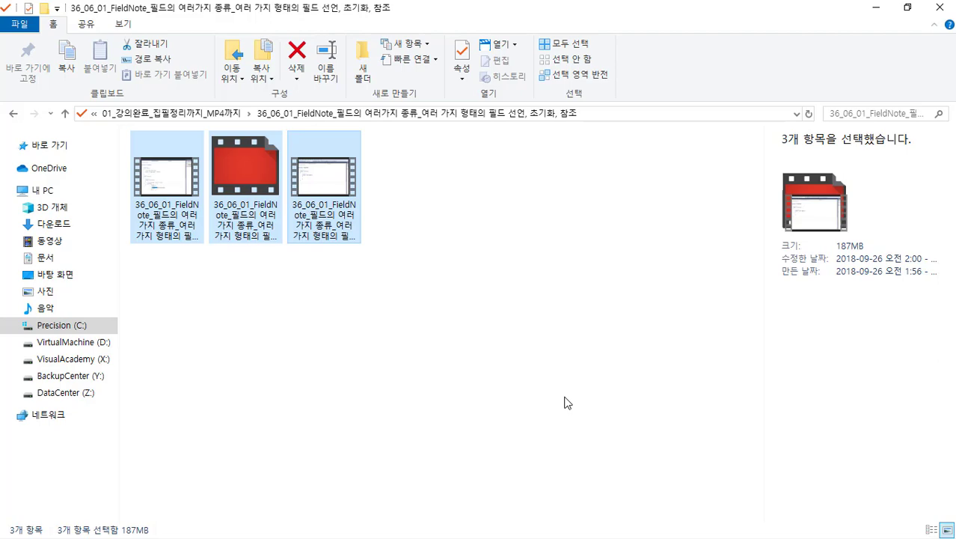
key(BackSpace)
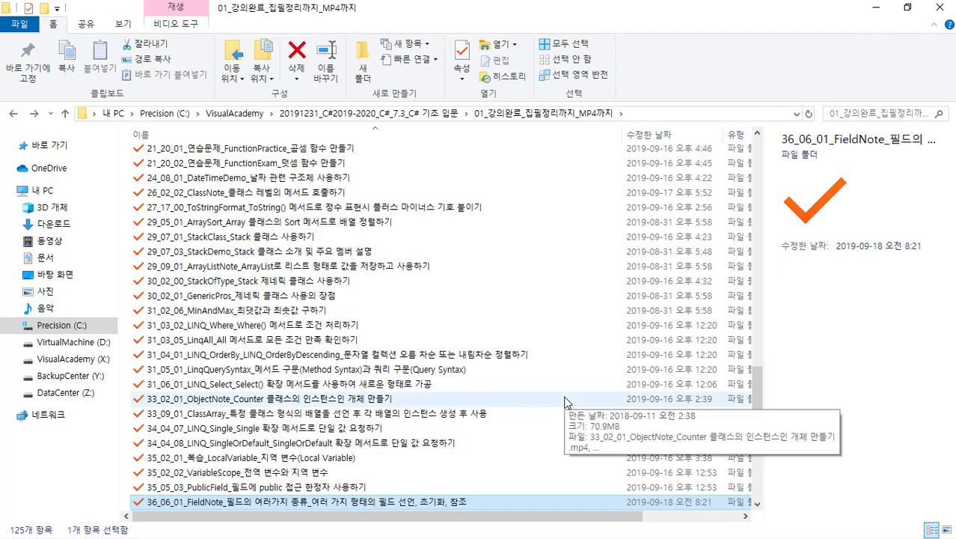
- Rename the PublicField_필드에 public 접근 한정자 사용하기 folder so its leading chapter number is 36, copying the new name, and open the folder
key(Up)
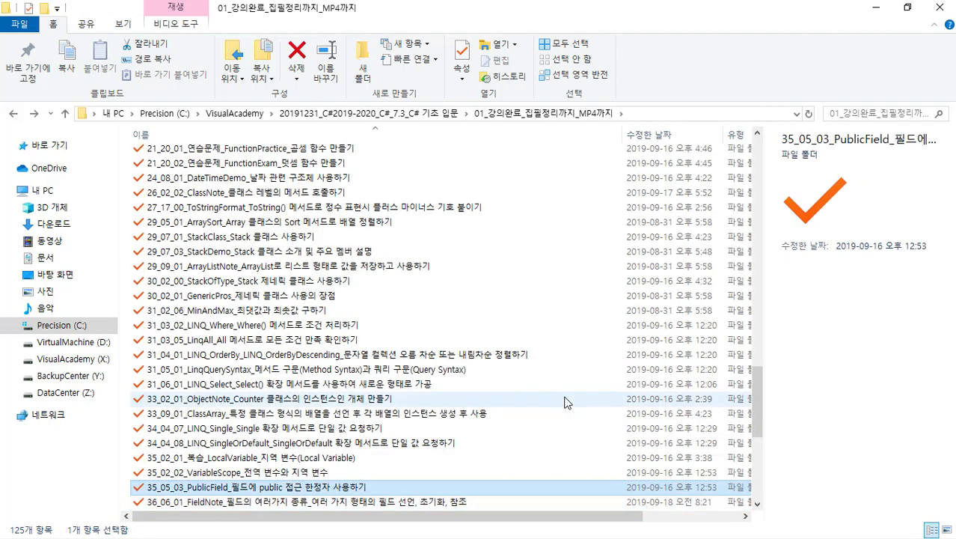
key(F2)
key(Home)
key(Right)
text(6)
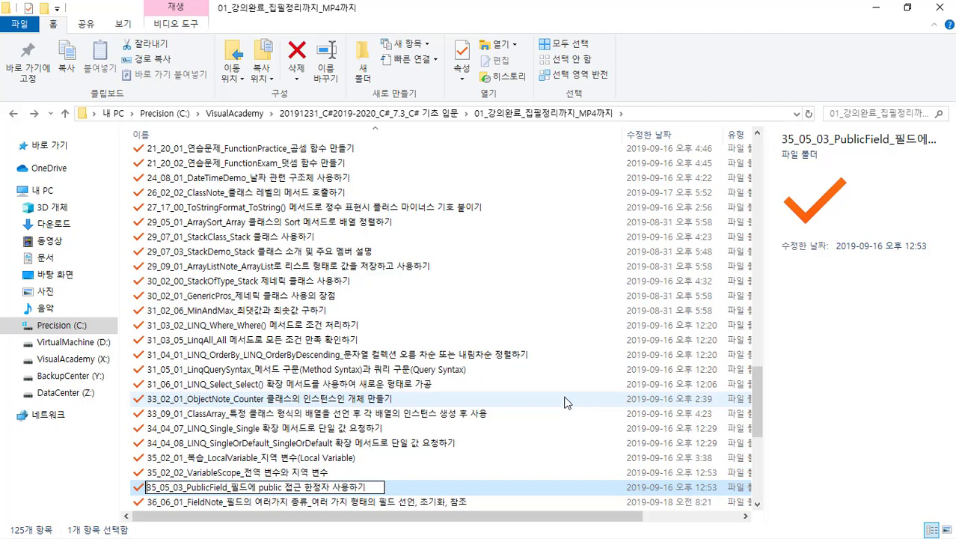
key(ctrl+a)
key(ctrl+c)
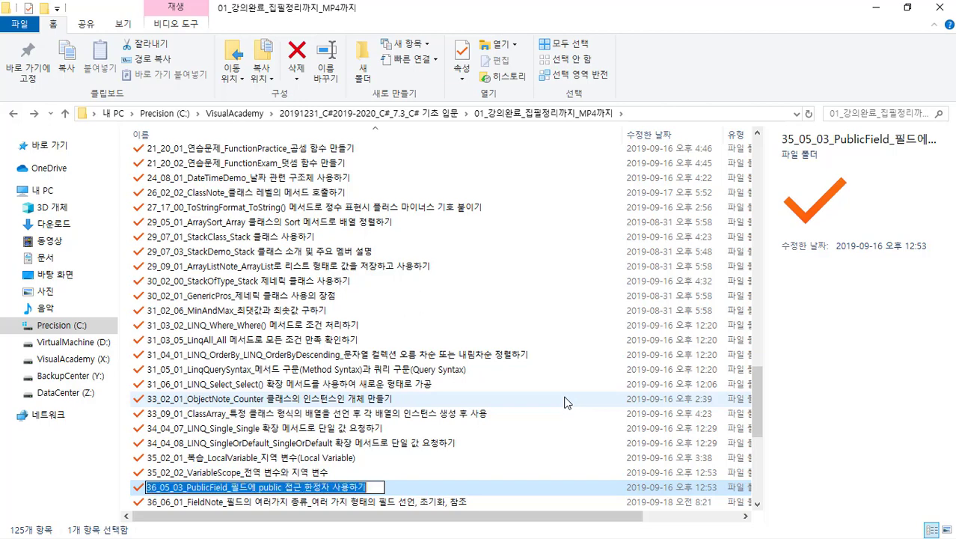
key(Return)
key(Return)
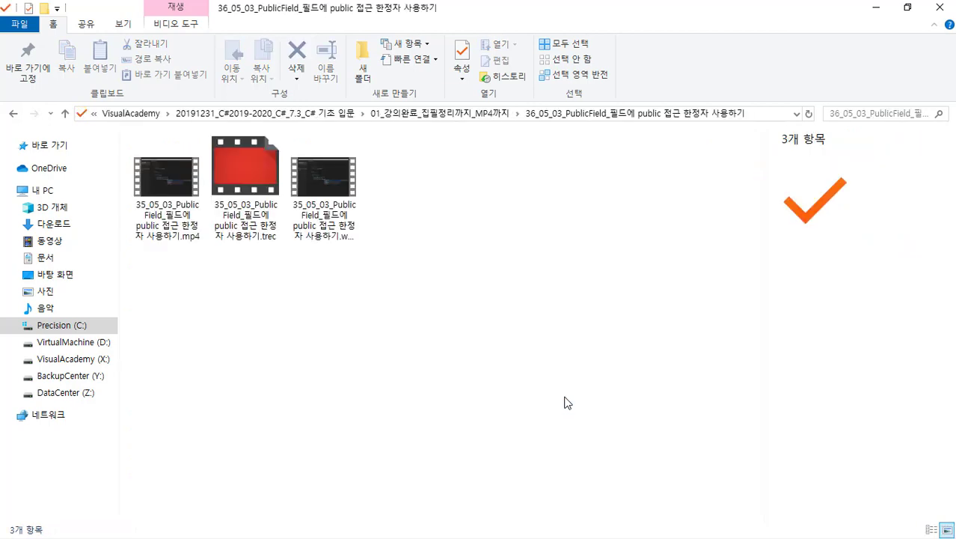
- Rename all three files inside the PublicField folder to 36_05_03_PublicField_필드에 public 접근 한정자 사용하기, and return to the parent folder
key(ctrl+a)
key(F2)
key(ctrl+v)
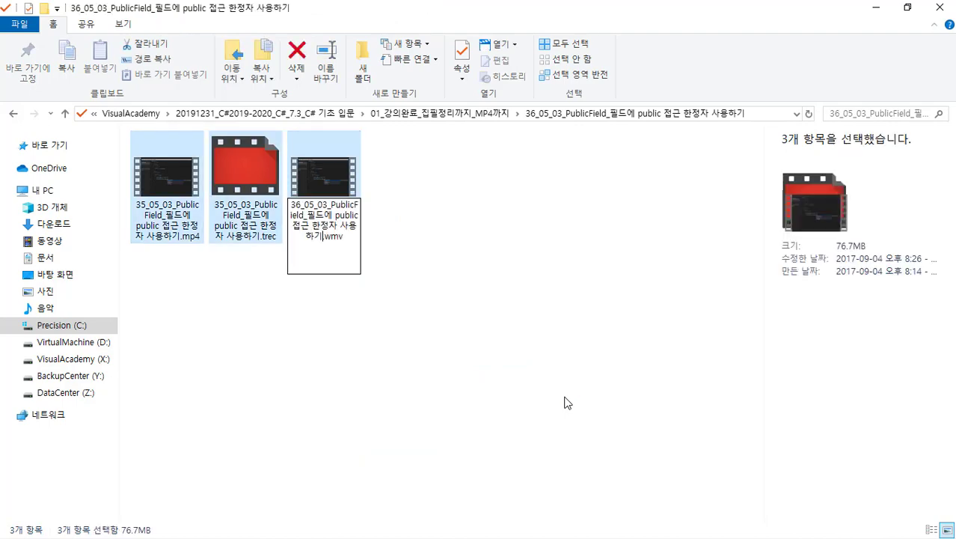
key(Return)
key(BackSpace)
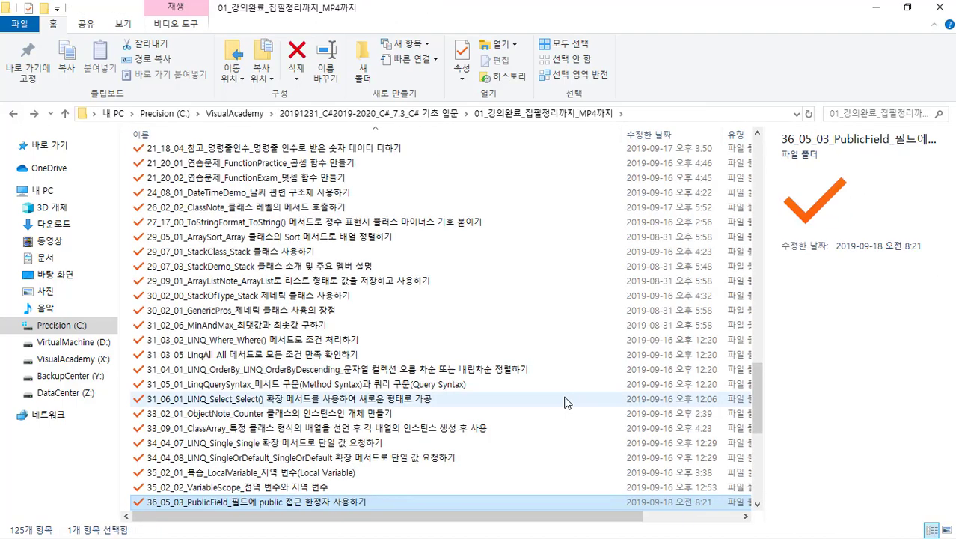
scroll(565, 404, down, 3)
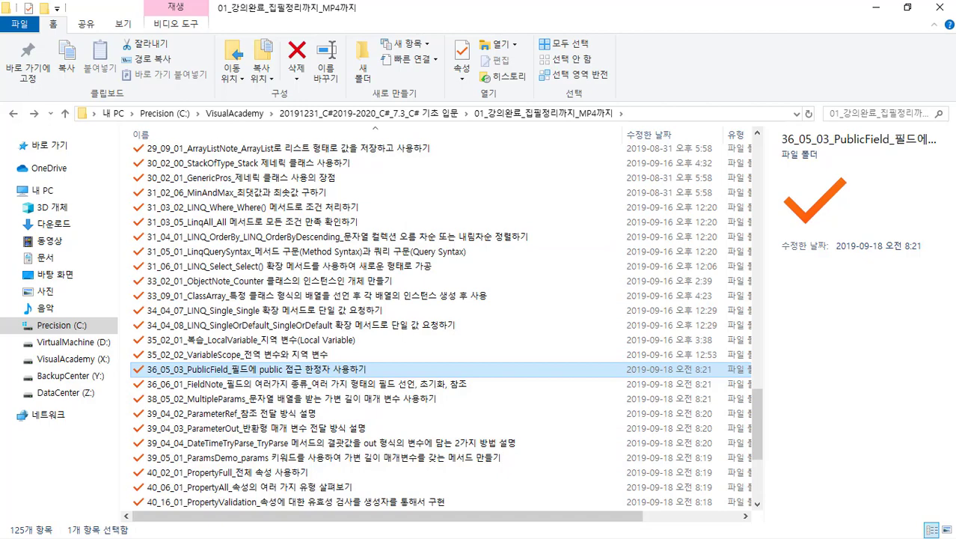
key(alt+Tab)
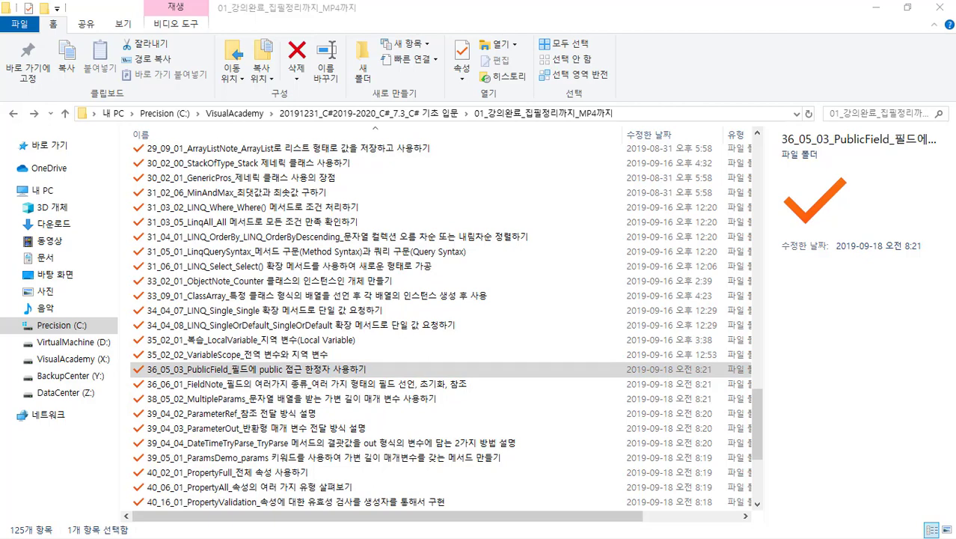